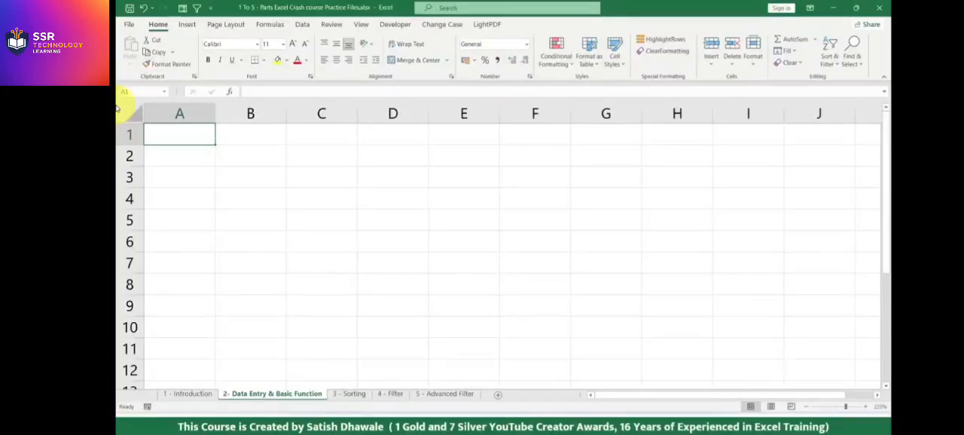
pyautogui.keyDown('ctrl'); pyautogui.scroll(-8, 194, 166); pyautogui.keyUp('ctrl')
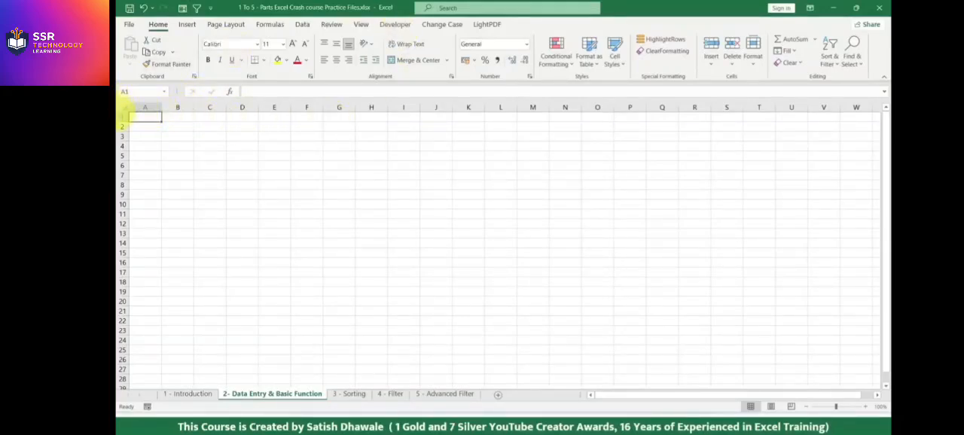
pyautogui.scroll(10, 119, 113)
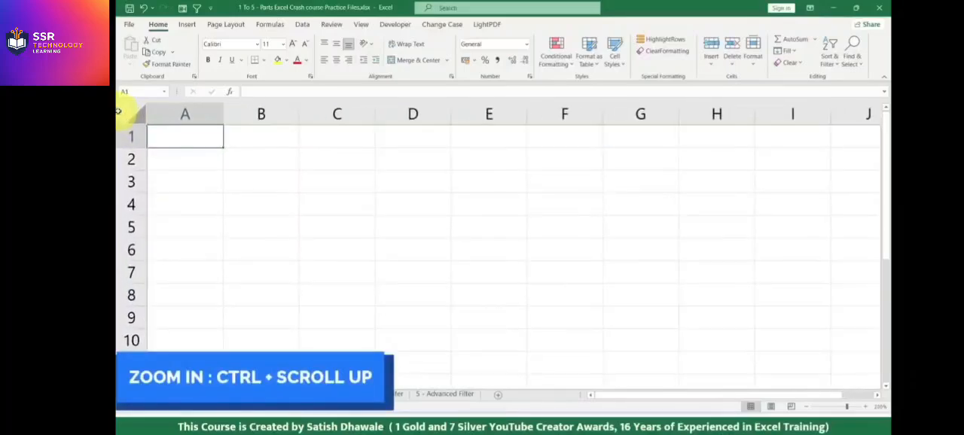
pyautogui.scroll(2, 119, 113)
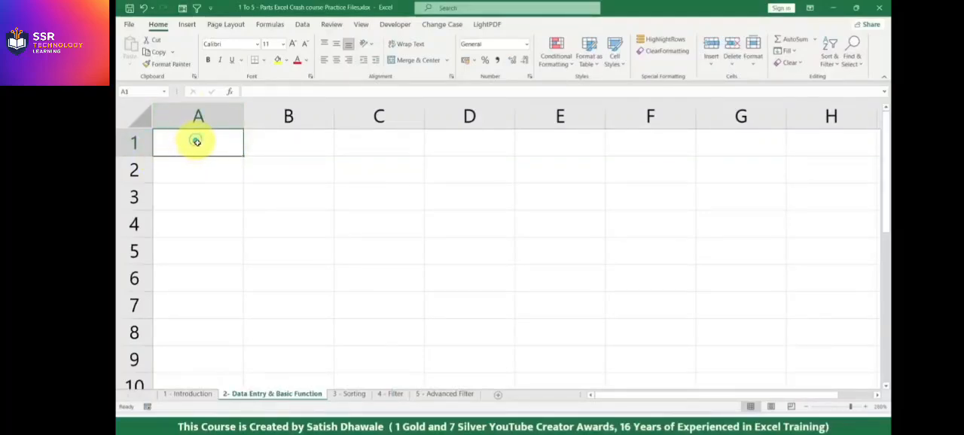
pyautogui.click(365, 197)
pyautogui.click(482, 243)
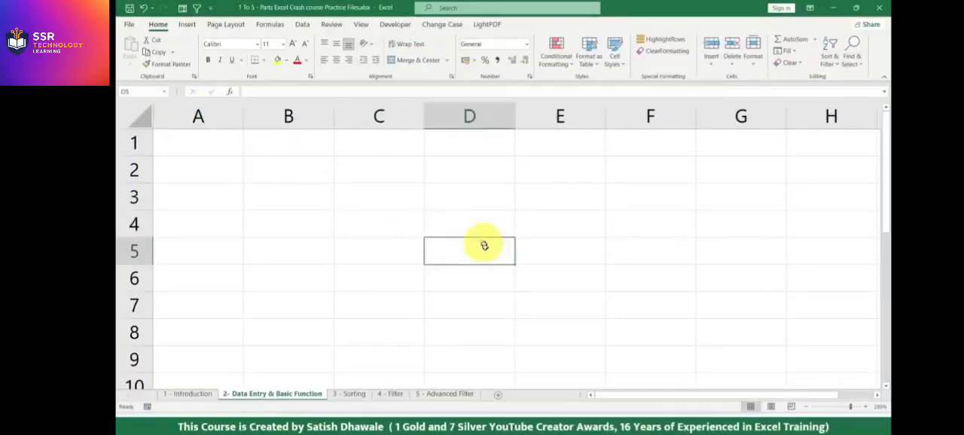
# Enter the headings SR NO in cell A1 and NAME OF STUDENT in cell B1.
pyautogui.click(195, 147)
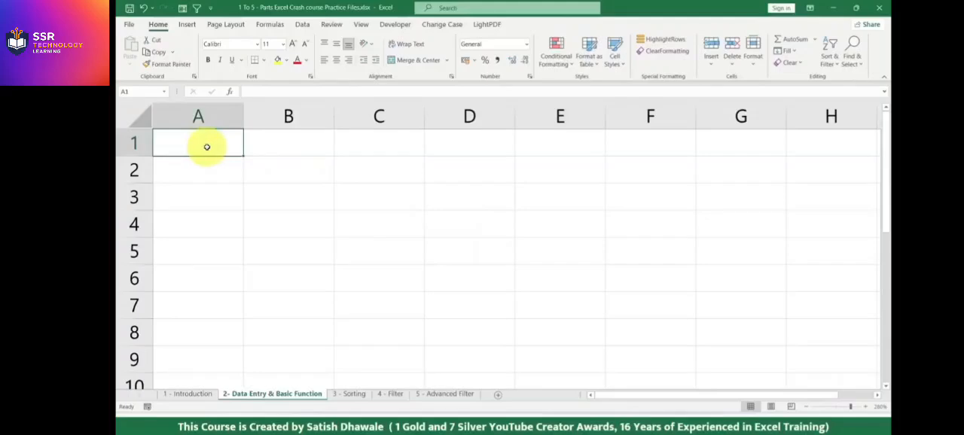
pyautogui.write('SR NO')
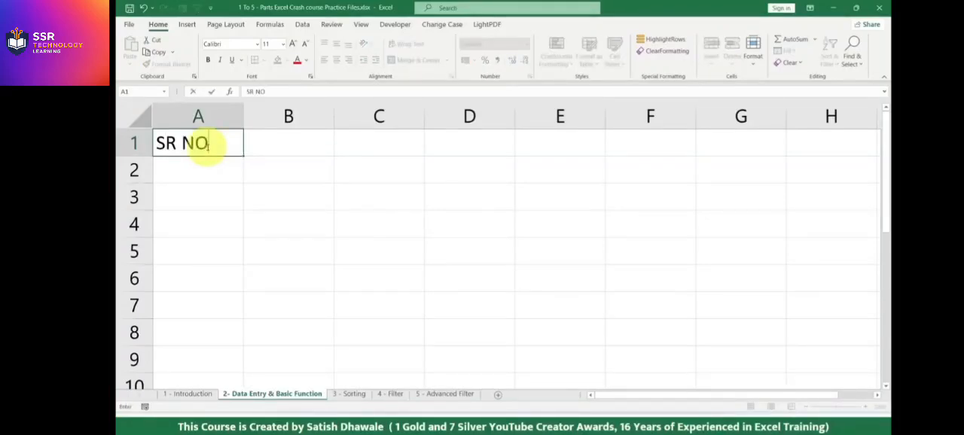
pyautogui.press('Tab')
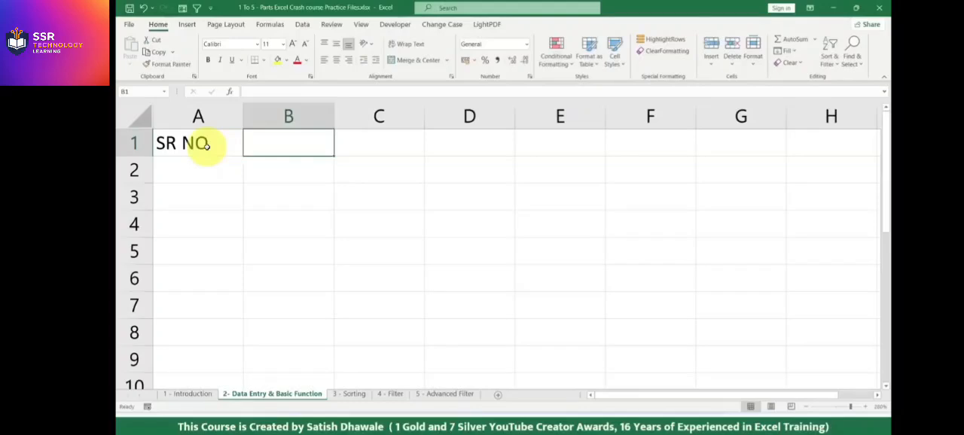
pyautogui.write('NAME OF STUDE')
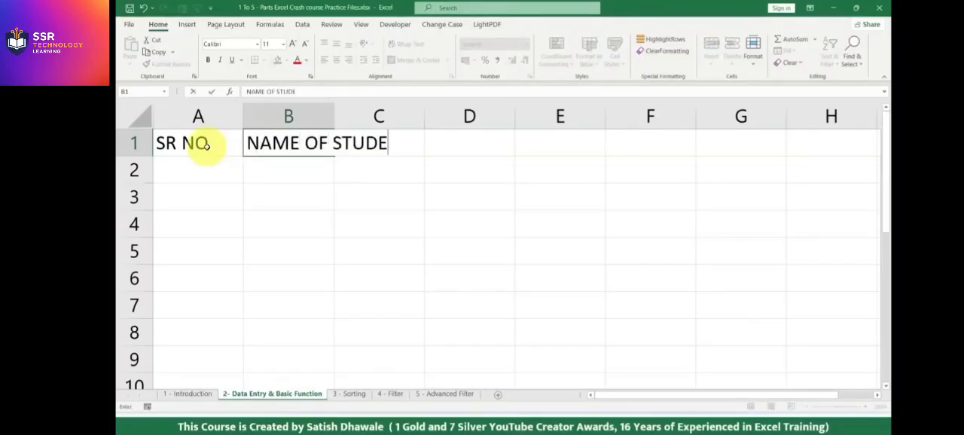
pyautogui.write('NT')
pyautogui.press('Return')
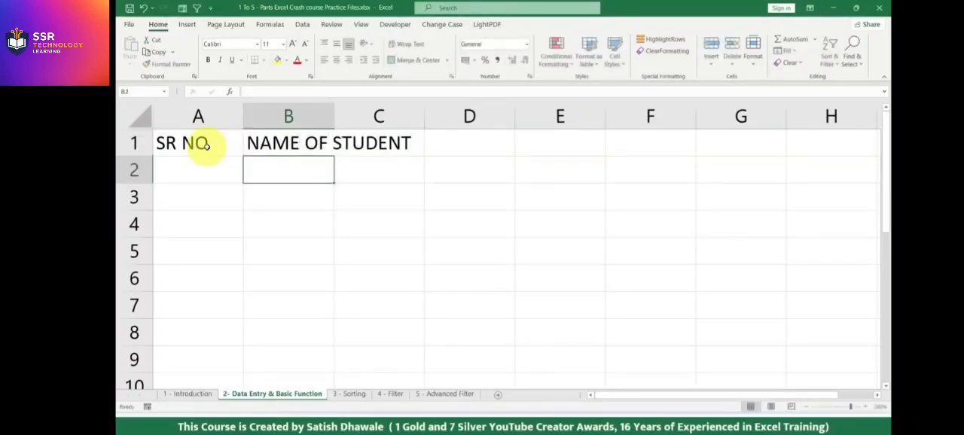
# Try auto-fitting column B to the NAME OF STUDENT heading, and undo the width change.
pyautogui.click(279, 142)
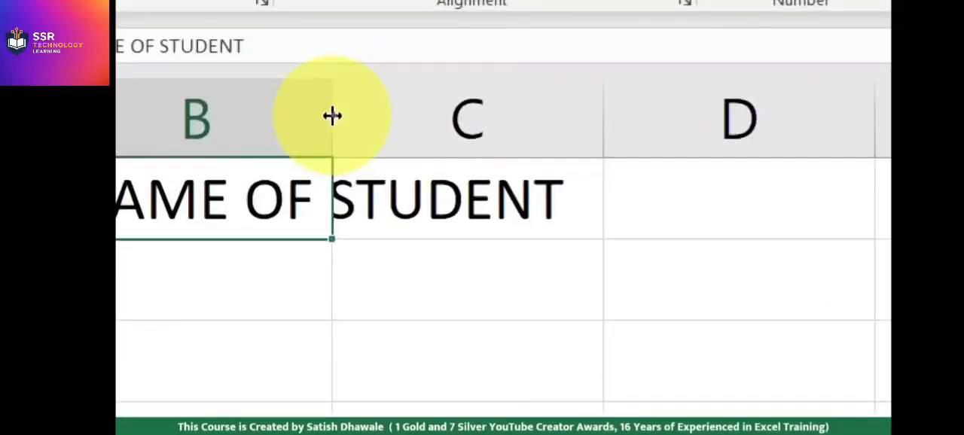
pyautogui.click(333, 116)
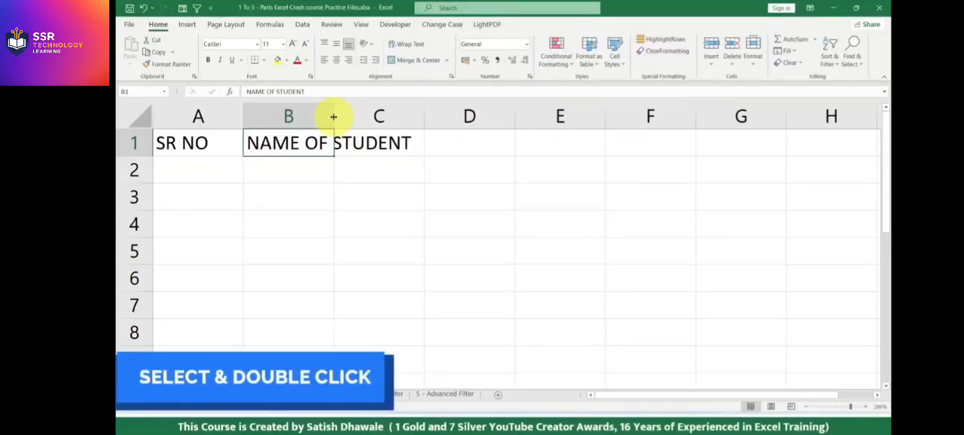
pyautogui.doubleClick(334, 116)
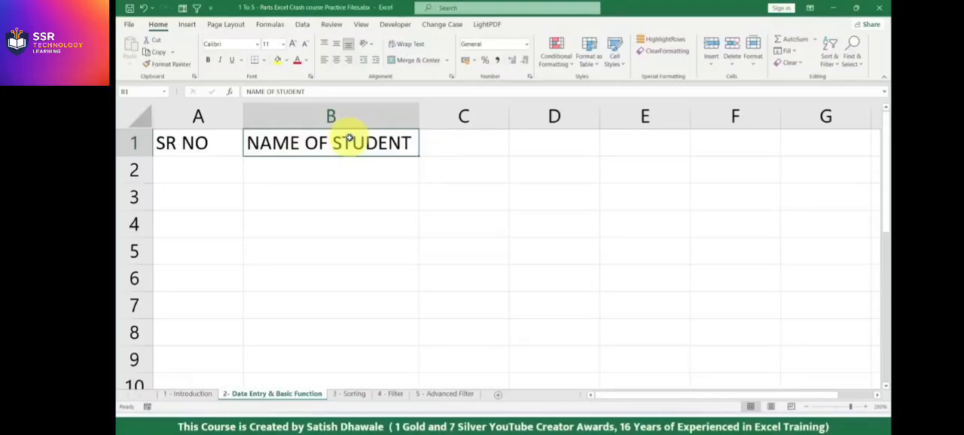
pyautogui.hotkey('ctrl', 'z')
pyautogui.click(365, 120)
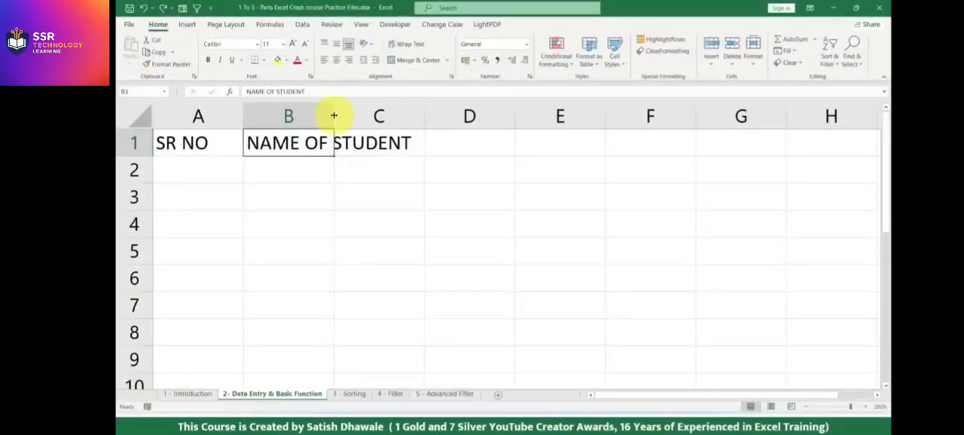
# Widen and narrow column B by hand, and auto-fit its width to the NAME OF STUDENT heading.
pyautogui.moveTo(334, 115); pyautogui.dragTo(428, 119)
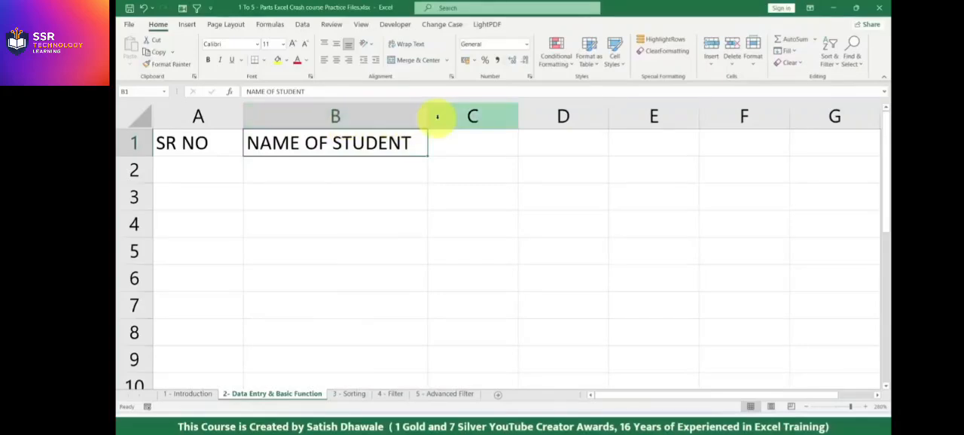
pyautogui.moveTo(430, 119); pyautogui.dragTo(373, 119)
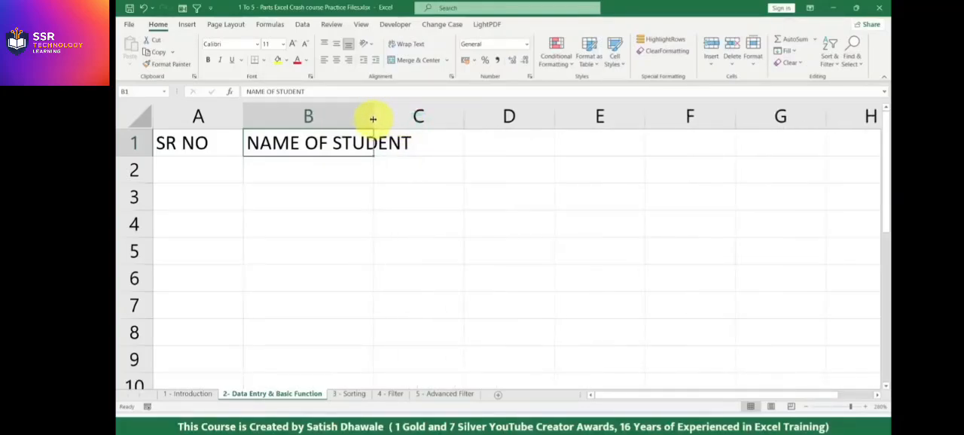
pyautogui.doubleClick(373, 119)
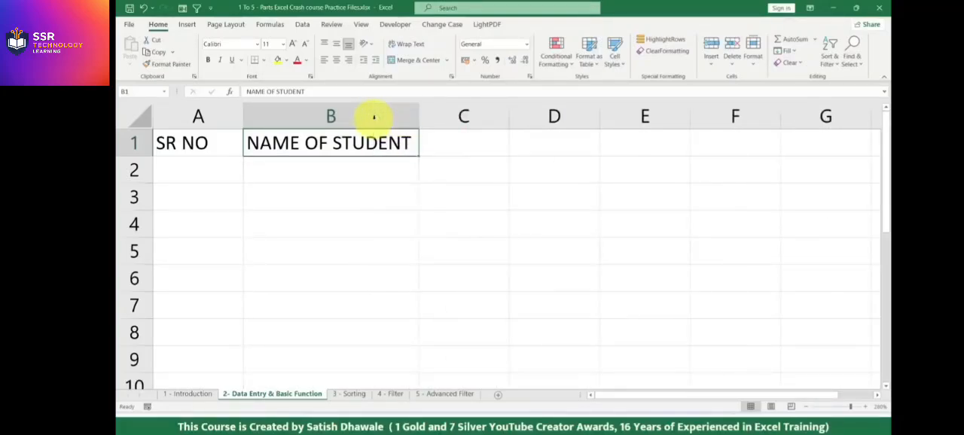
pyautogui.click(378, 119)
pyautogui.click(386, 137)
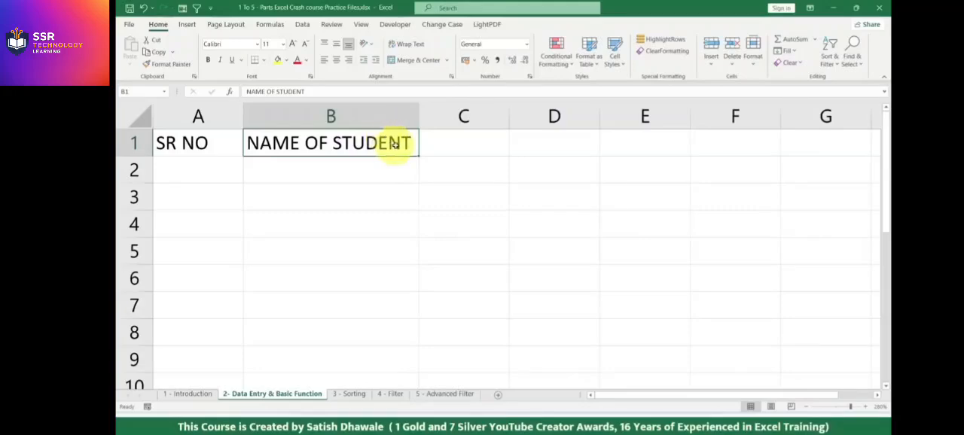
# Enter the subject headings SUB1, SUB2 and SUB3 in cells C1 to E1.
pyautogui.click(493, 143)
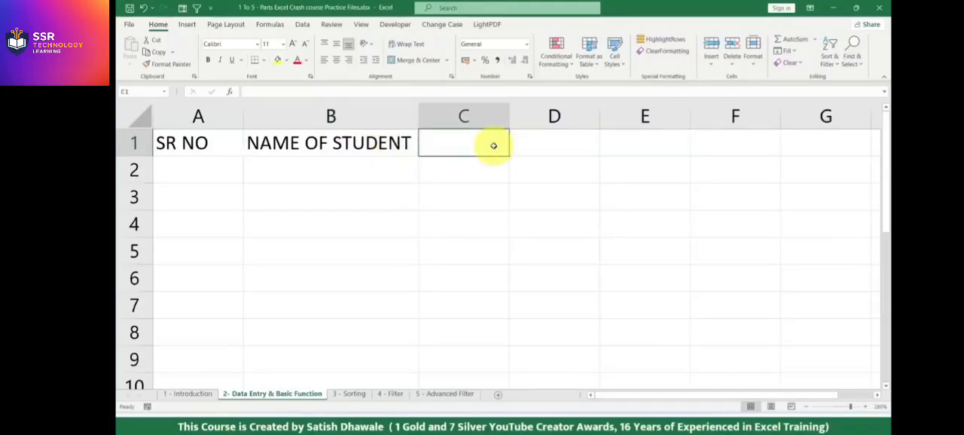
pyautogui.write('SUB1')
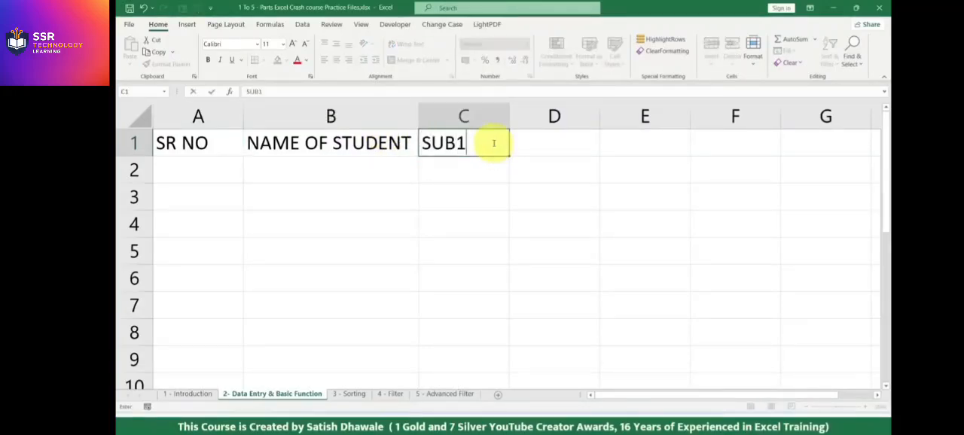
pyautogui.press('Tab')
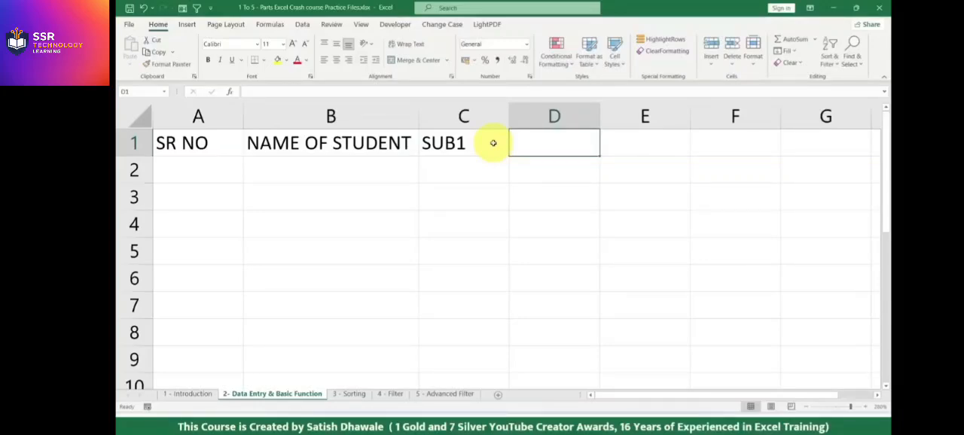
pyautogui.write('SUB2')
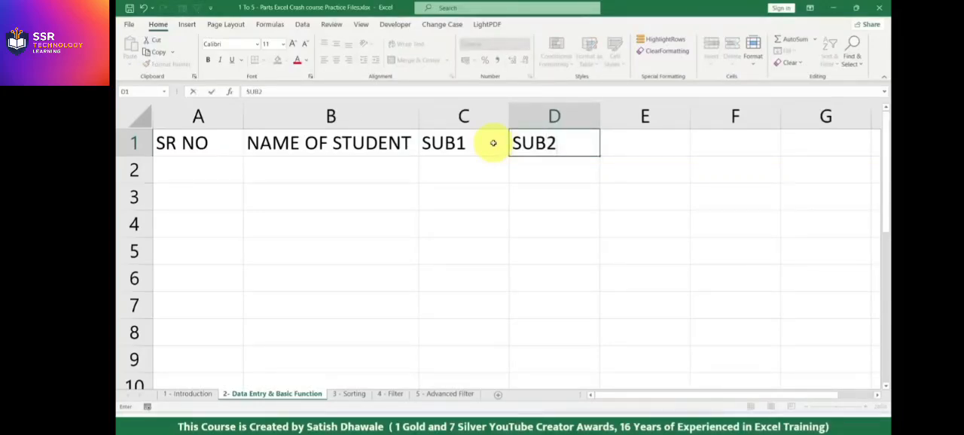
pyautogui.press('Tab')
pyautogui.write('SU')
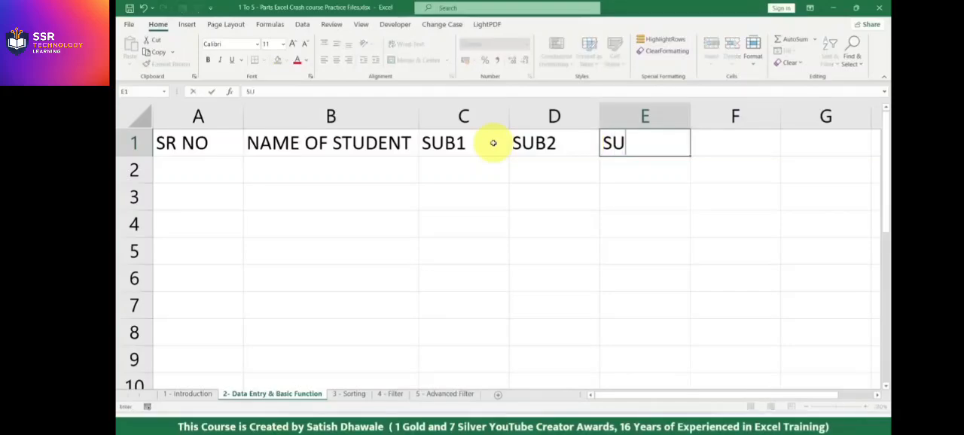
pyautogui.write('B3')
pyautogui.press('Tab')
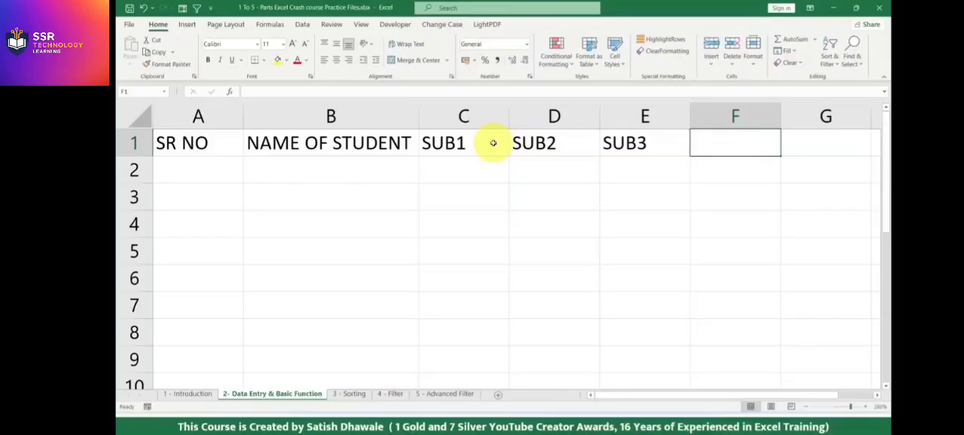
# Enter the calculation headings MAX, MIN, COUNT and AVG in cells F1 to I1.
pyautogui.write('MAX')
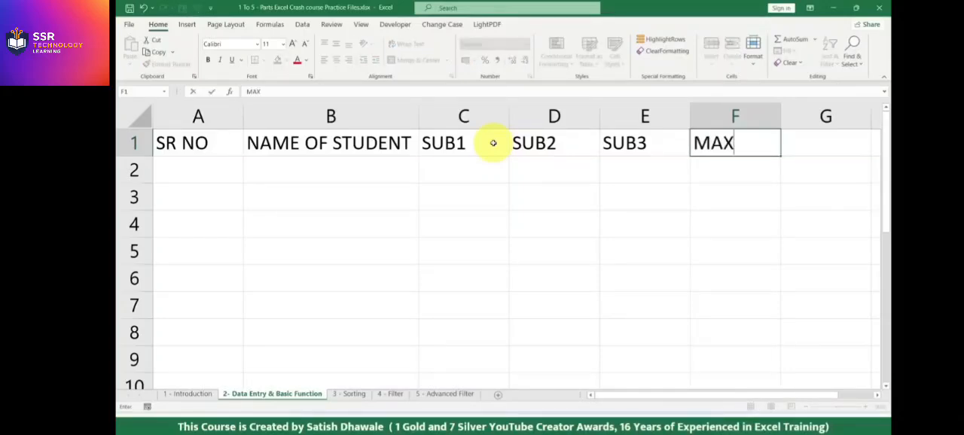
pyautogui.press('Tab')
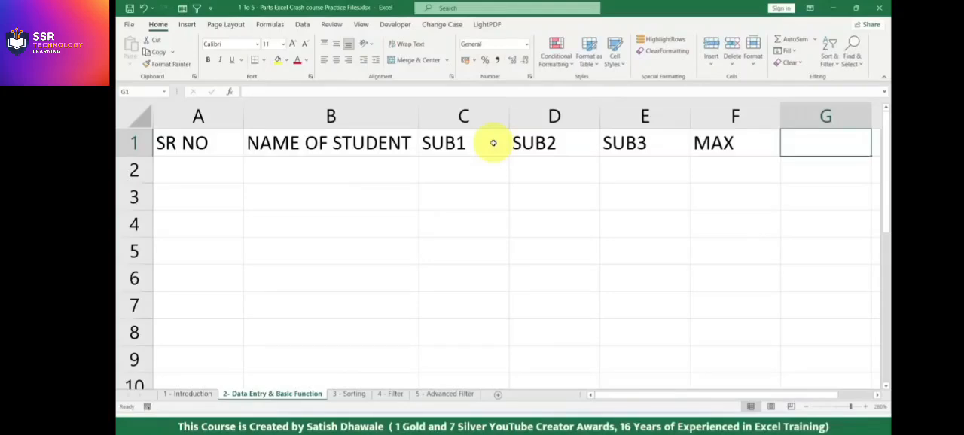
pyautogui.write('MIN')
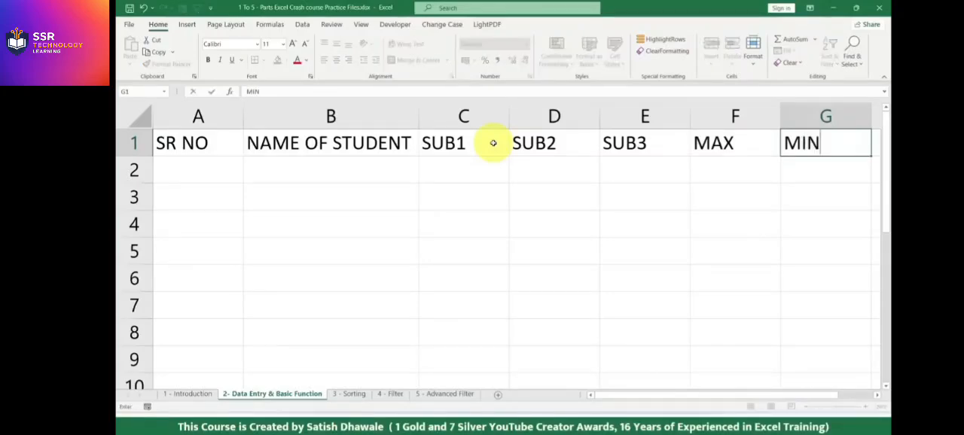
pyautogui.press('Tab')
pyautogui.write('COUNT')
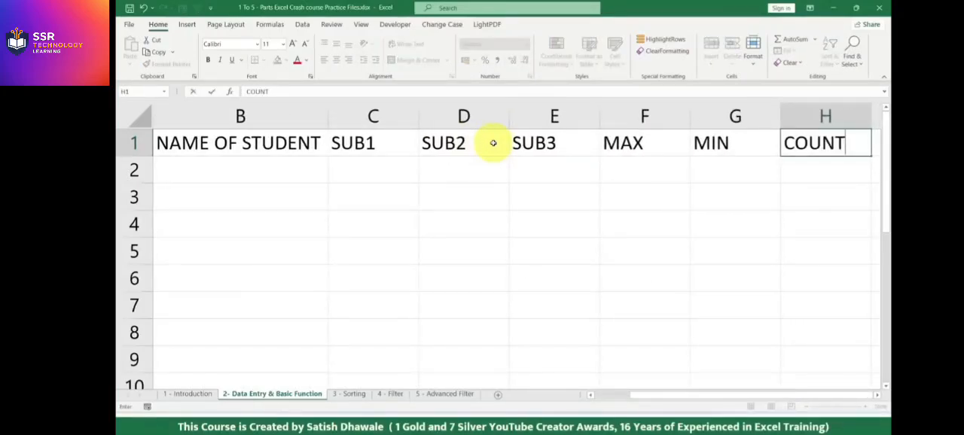
pyautogui.press('Tab')
pyautogui.write('AV')
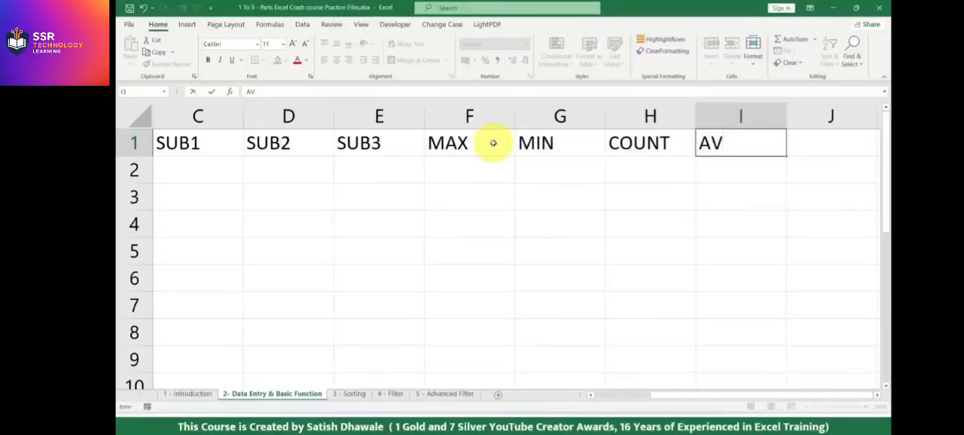
pyautogui.write('G')
pyautogui.press('Tab')
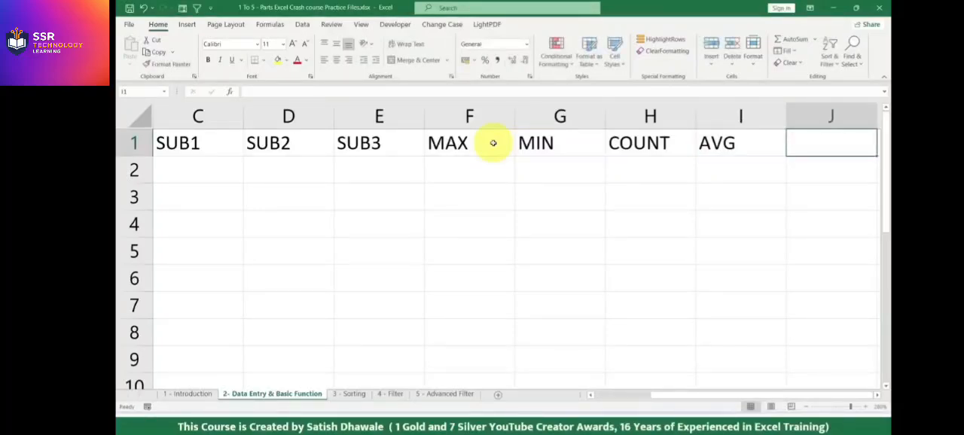
# Enter the heading PERCENTAGE in cell J1 and undo that entry.
pyautogui.write('PER')
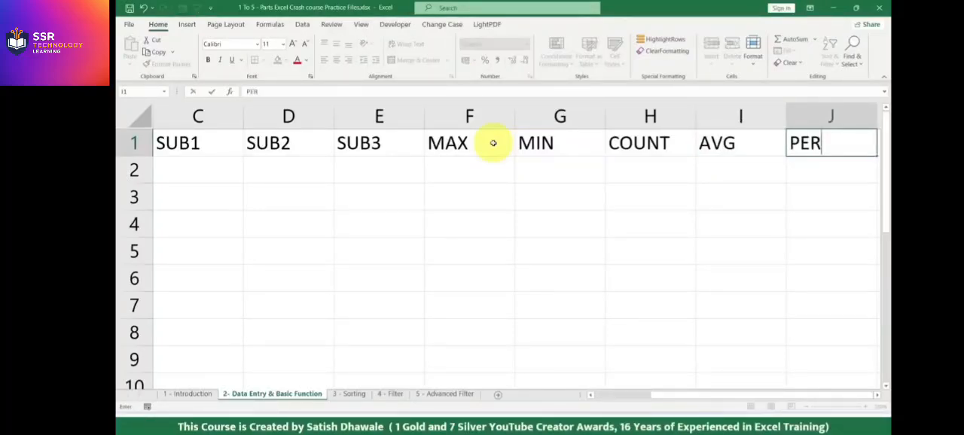
pyautogui.write('CENTAGE')
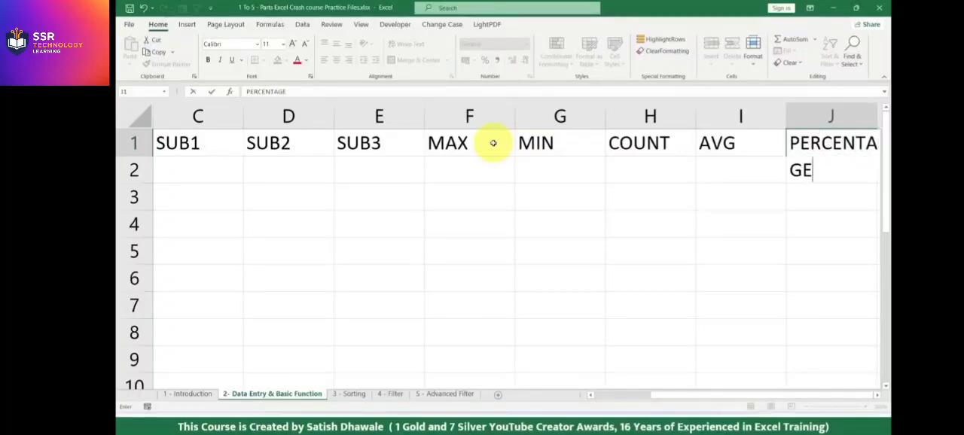
pyautogui.press('Return')
pyautogui.hotkey('ctrl', 'z')
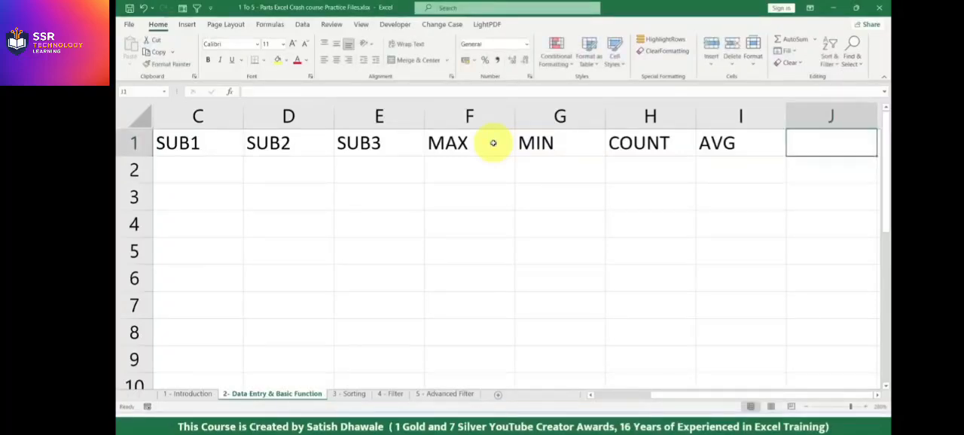
# Enter the heading %AGE in cell J1 and keep that cell selected.
pyautogui.write('%AG')
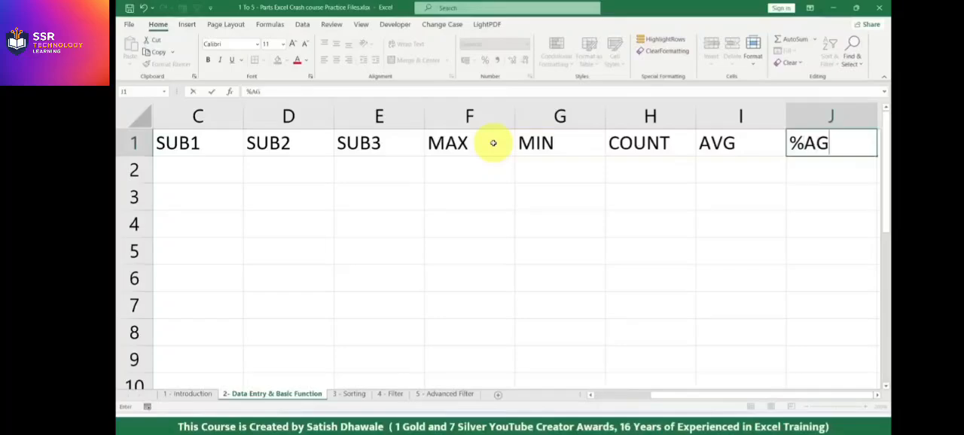
pyautogui.write('E')
pyautogui.press('Return')
pyautogui.press('Up')
pyautogui.press('Right')
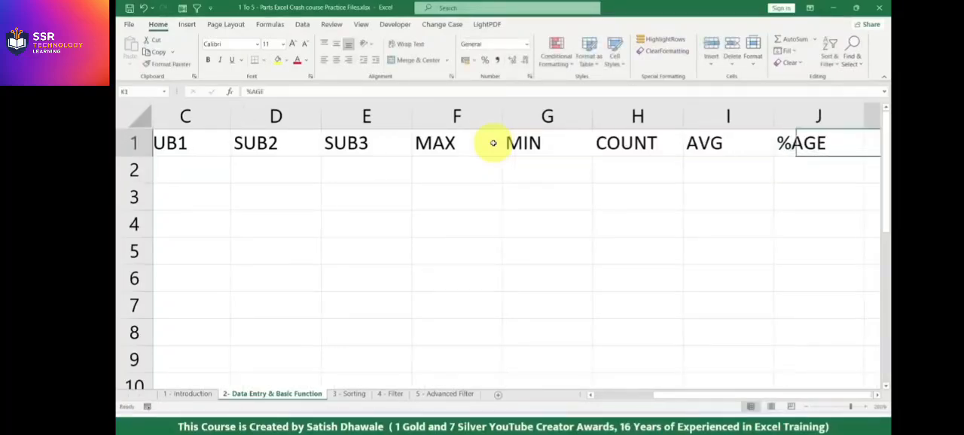
pyautogui.press('Left')
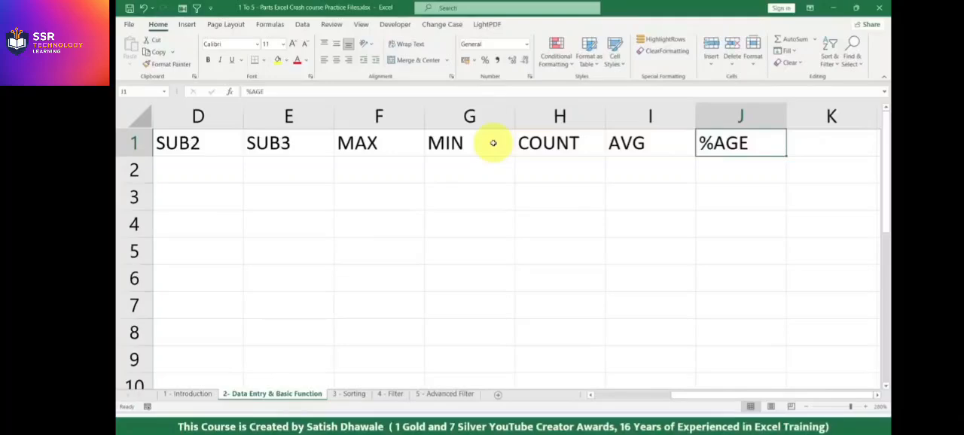
# Enter the heading TOTAL in cell K1 and delete that entry.
pyautogui.press('Left')
pyautogui.press('Left')
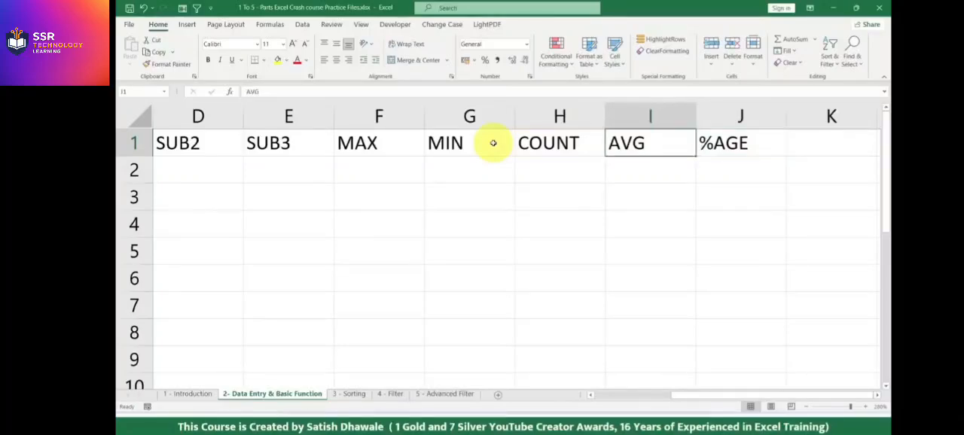
pyautogui.press('Left')
pyautogui.press('Left')
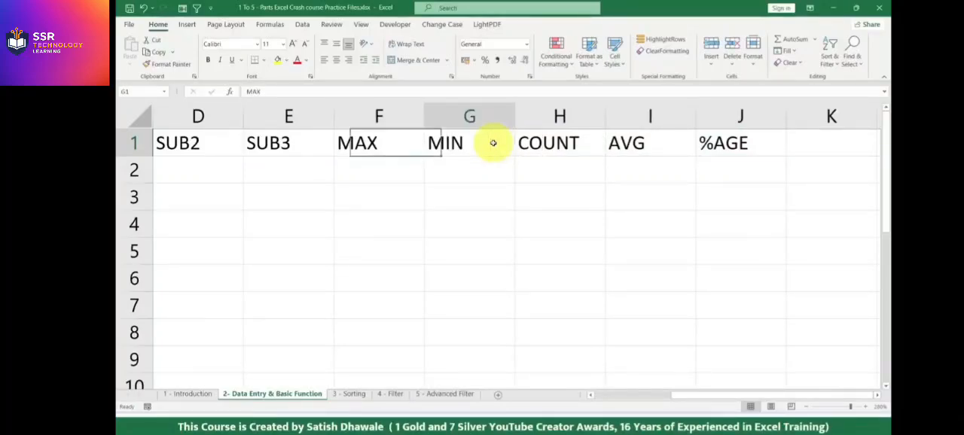
pyautogui.press('Right')
pyautogui.press('Right')
pyautogui.press('Right')
pyautogui.press('Right')
pyautogui.write('TOTAL')
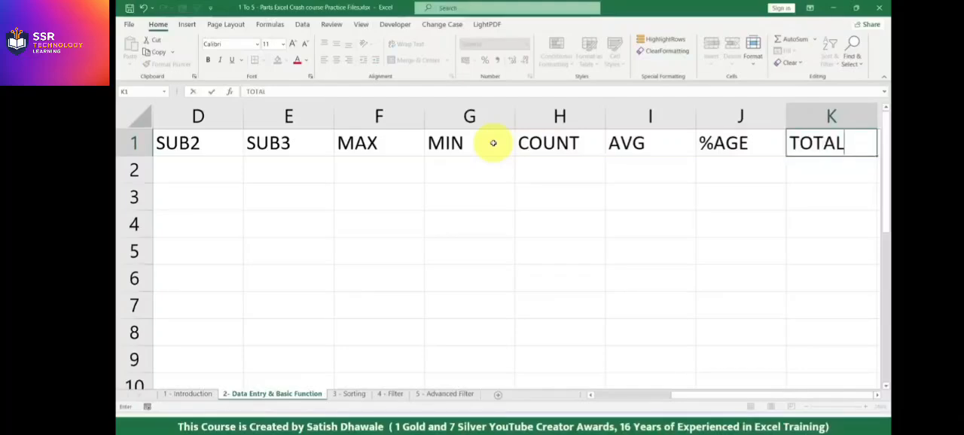
pyautogui.press('Return')
pyautogui.press('Up')
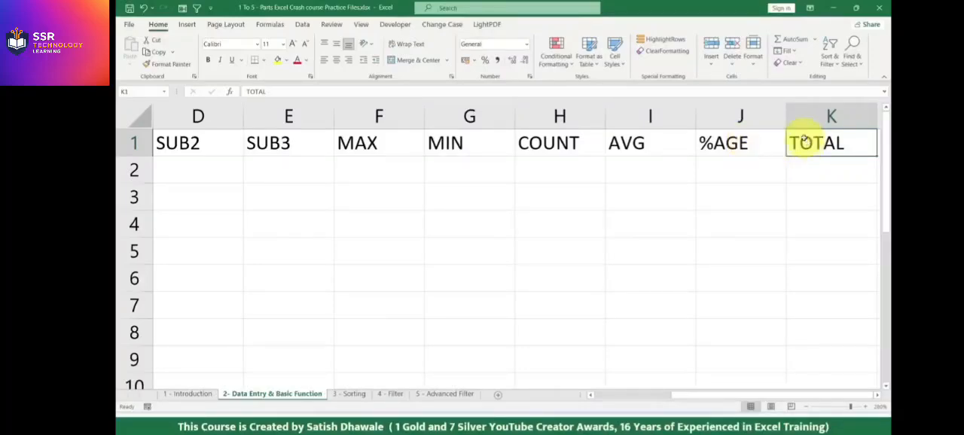
pyautogui.press('Delete')
pyautogui.moveTo(393, 132); pyautogui.dragTo(646, 135)
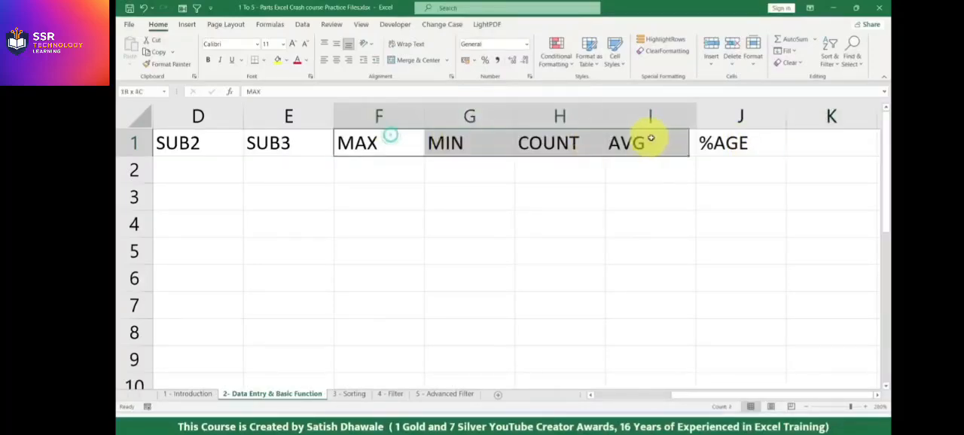
pyautogui.click(364, 120)
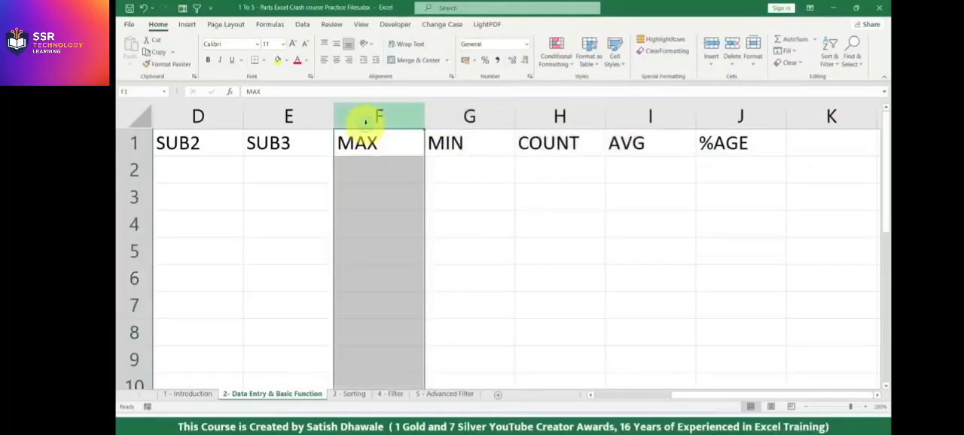
pyautogui.click(306, 120)
pyautogui.click(364, 120)
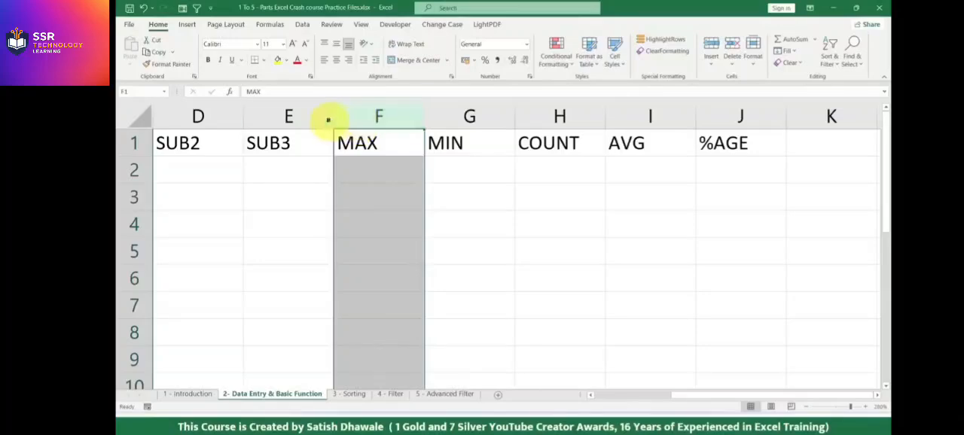
pyautogui.click(303, 120)
pyautogui.click(363, 121)
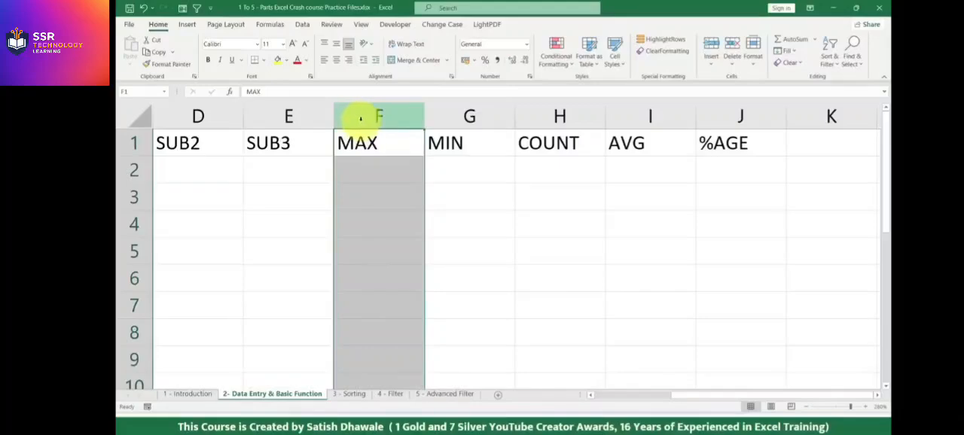
pyautogui.click(312, 113)
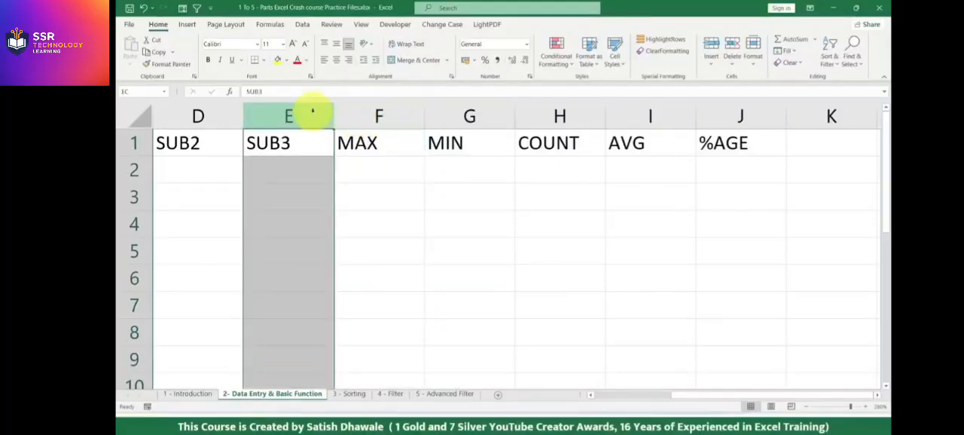
# Insert a blank column before the MAX column, undo the insertion and select cell F1.
pyautogui.click(362, 116)
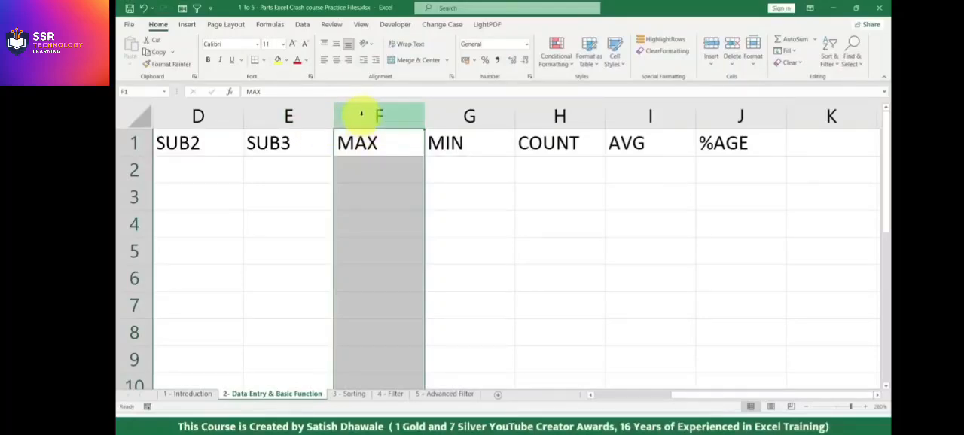
pyautogui.rightClick(361, 115)
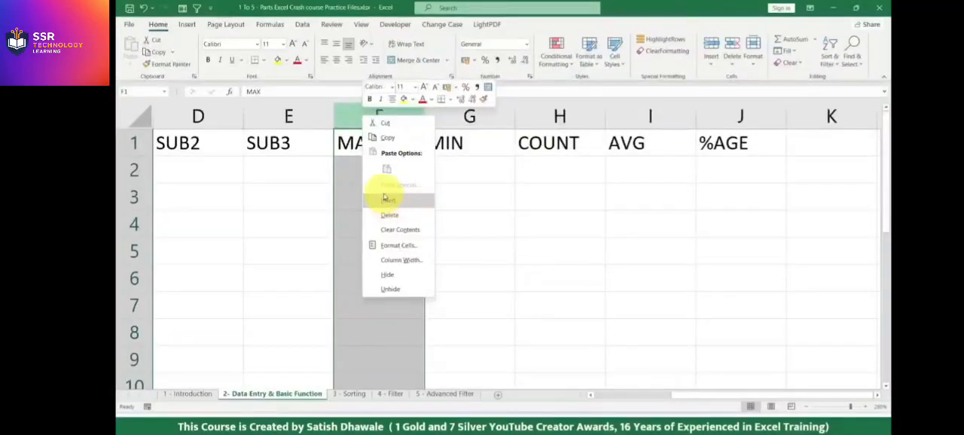
pyautogui.click(386, 202)
pyautogui.hotkey('ctrl', 'z')
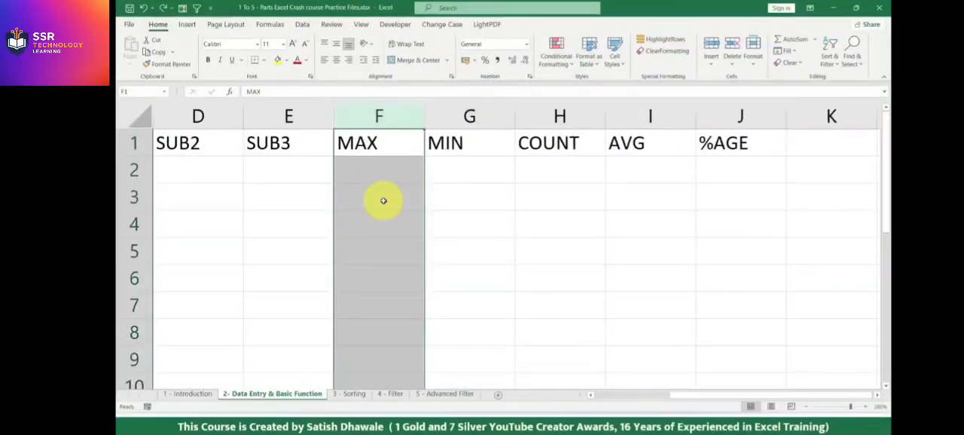
pyautogui.click(381, 143)
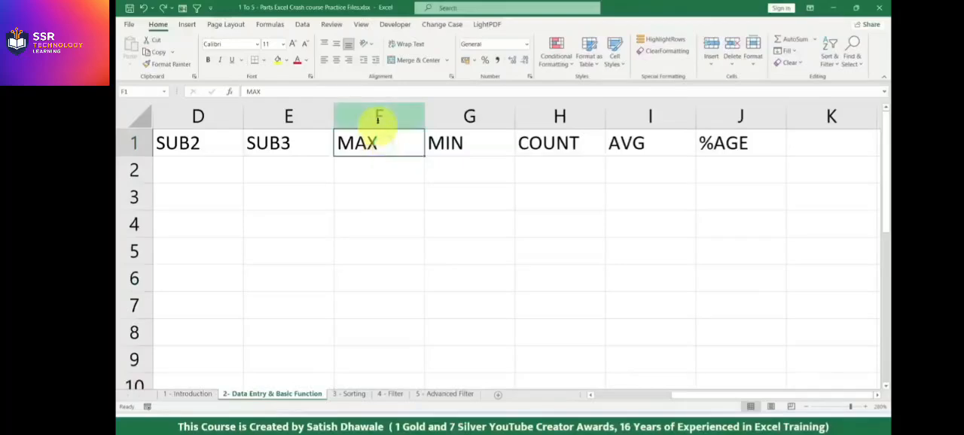
# Insert a blank column before the MAX column and delete it again, repeating this three times.
pyautogui.click(379, 116)
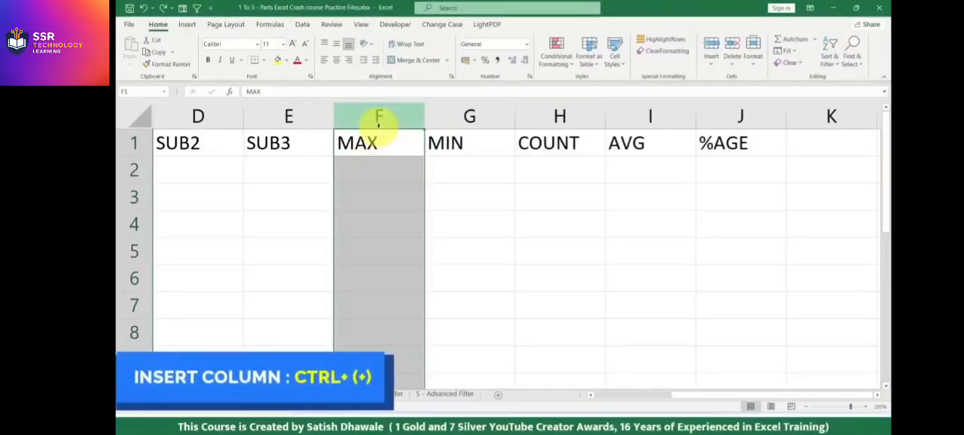
pyautogui.hotkey('ctrl', '+')
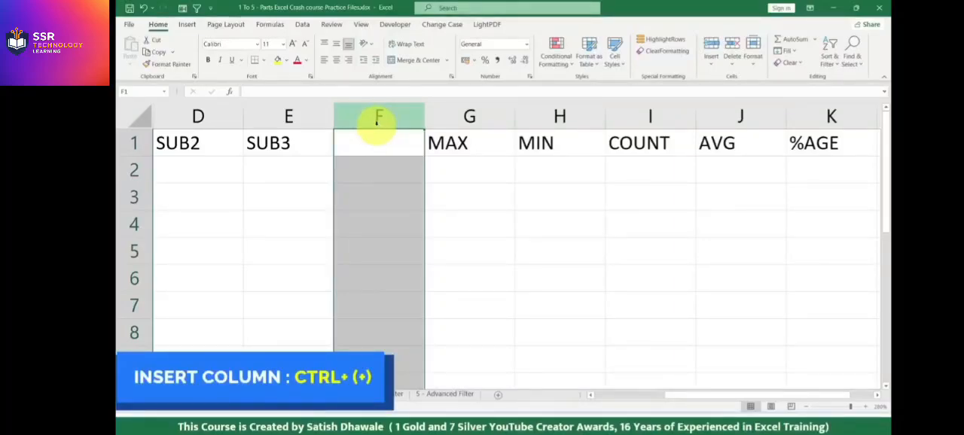
pyautogui.hotkey('ctrl', '-')
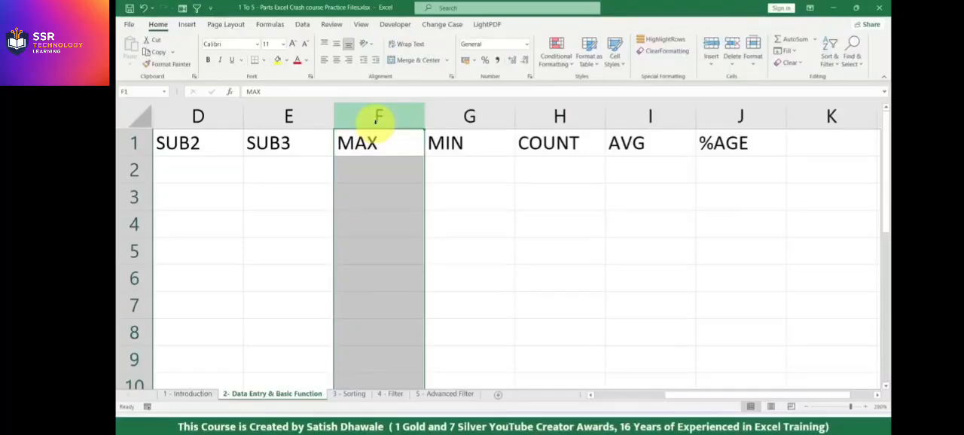
pyautogui.hotkey('ctrl', '+')
pyautogui.hotkey('ctrl', '-')
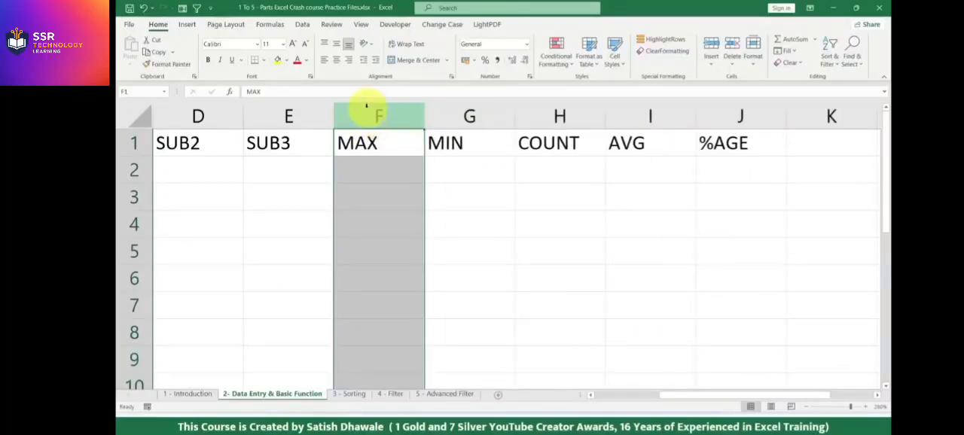
pyautogui.hotkey('ctrl', '+')
pyautogui.hotkey('ctrl', '-')
# Insert one more blank column between SUB3 and MAX and delete it.
pyautogui.rightClick(359, 124)
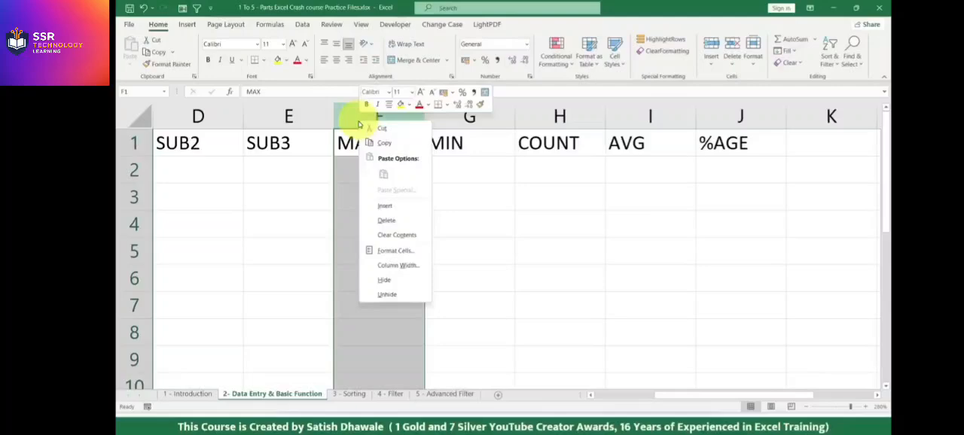
pyautogui.click(385, 206)
pyautogui.rightClick(387, 118)
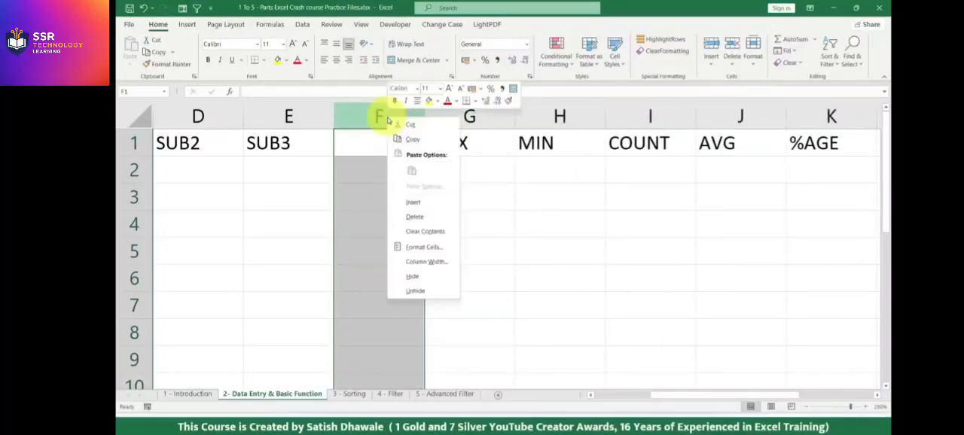
pyautogui.click(414, 213)
# Insert a column between SUB3 and MAX and enter the heading TOTAL in cell F1.
pyautogui.rightClick(381, 120)
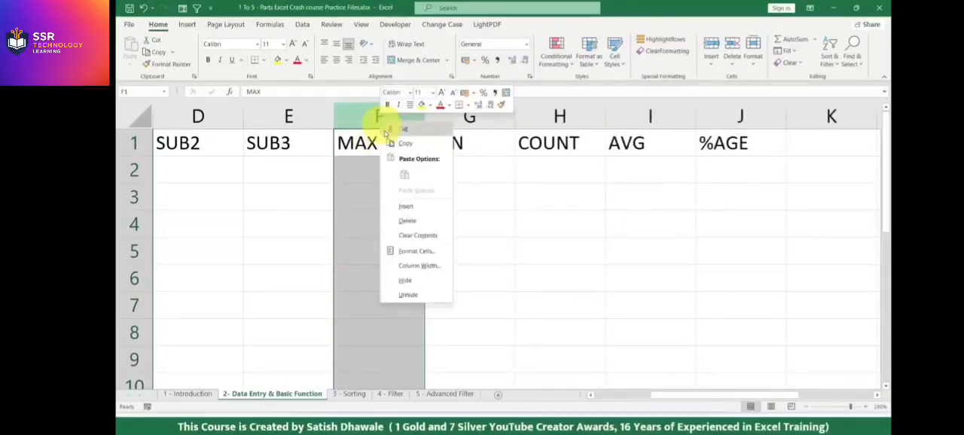
pyautogui.click(407, 205)
pyautogui.click(376, 142)
pyautogui.write('TOTAL')
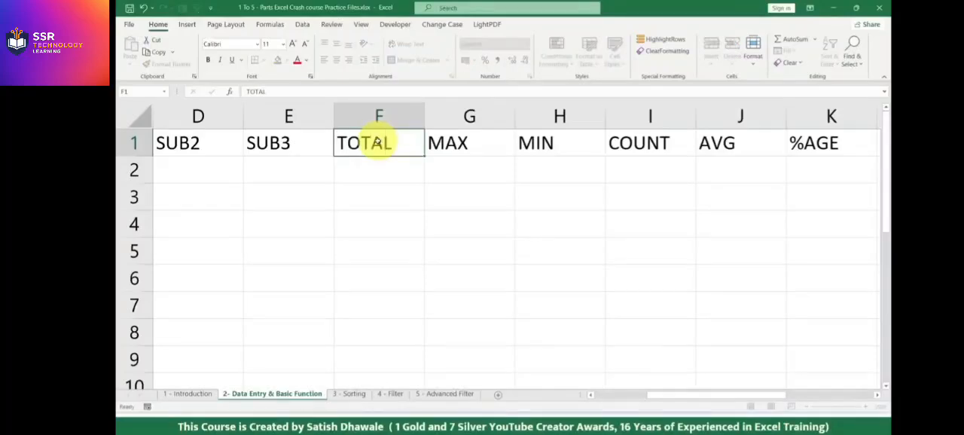
pyautogui.press('Return')
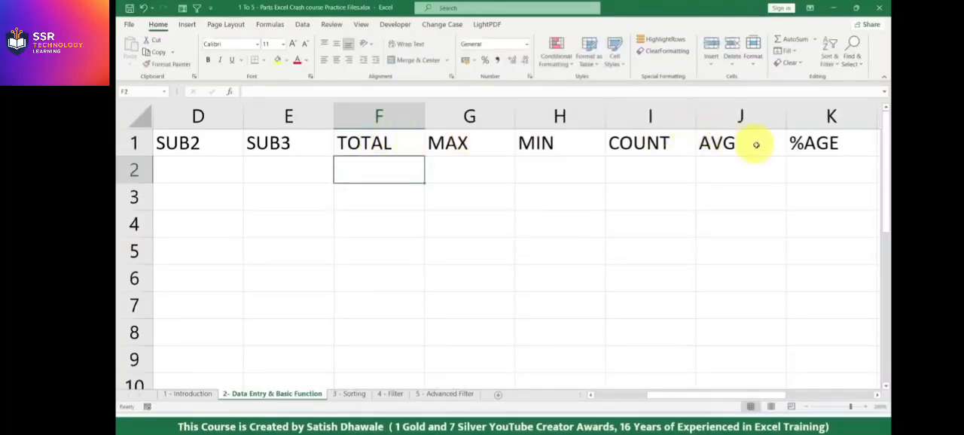
# Enter the serial numbers 1, 2 and 3 in cells A2 to A4 under SR NO.
pyautogui.moveTo(816, 143); pyautogui.dragTo(125, 147)
pyautogui.click(205, 151)
pyautogui.click(204, 151)
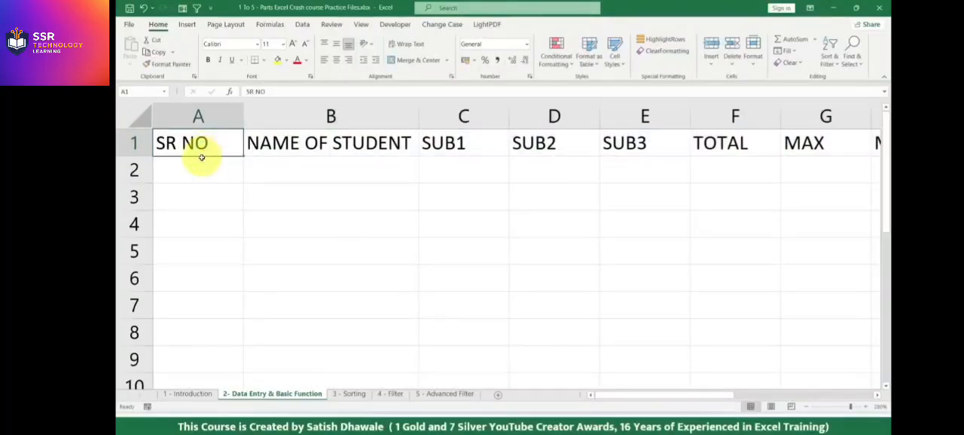
pyautogui.click(201, 161)
pyautogui.write('1')
pyautogui.press('Return')
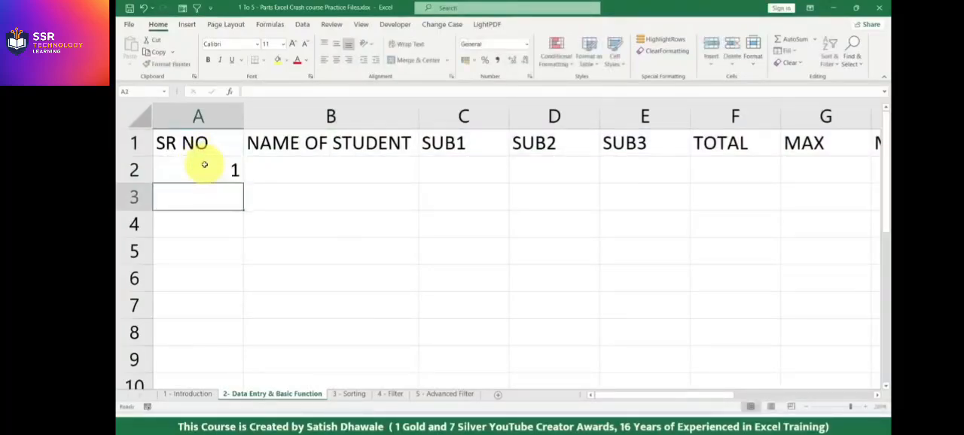
pyautogui.write('2')
pyautogui.press('Return')
pyautogui.write('3')
pyautogui.press('Return')
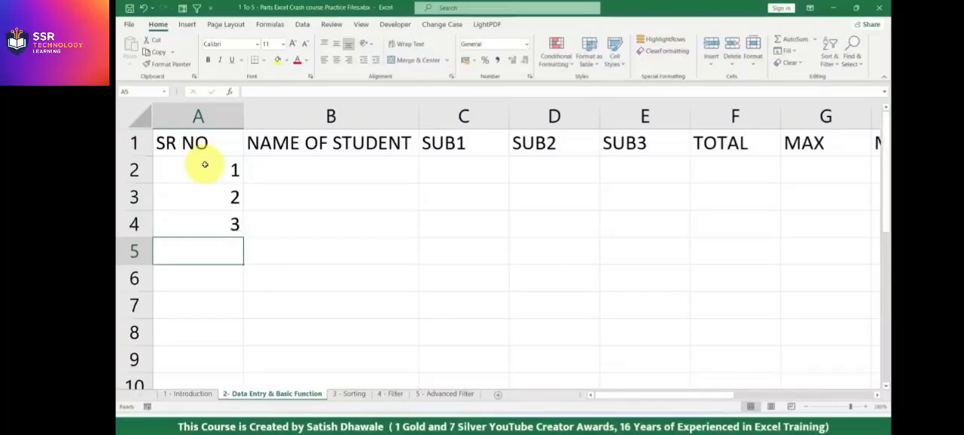
# Change the serial numbers in cells A3 and A4 to 3 and 4.
pyautogui.click(134, 199)
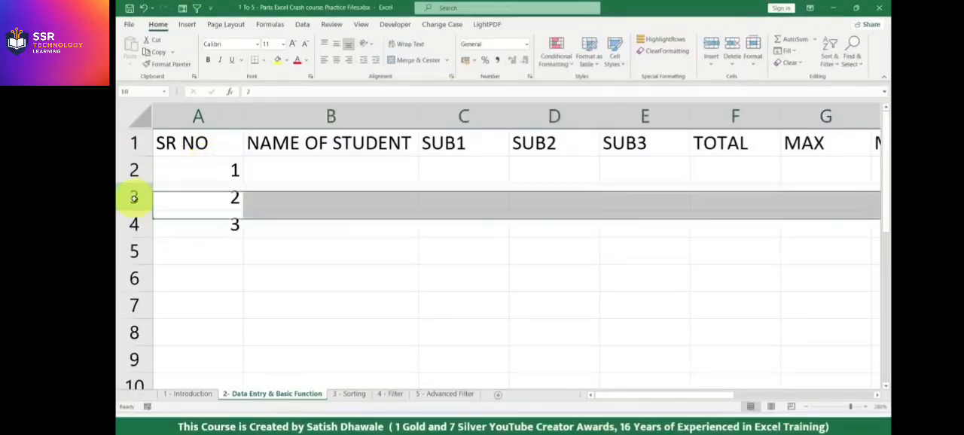
pyautogui.click(193, 200)
pyautogui.write('3')
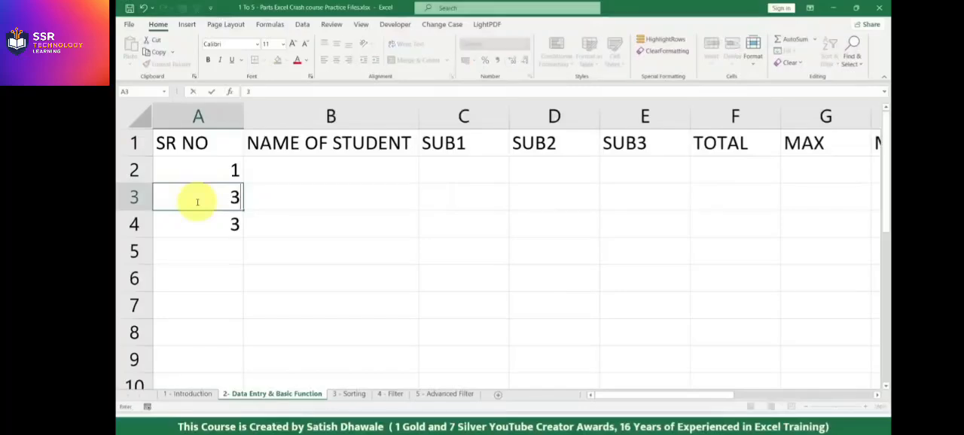
pyautogui.press('Return')
pyautogui.write('4')
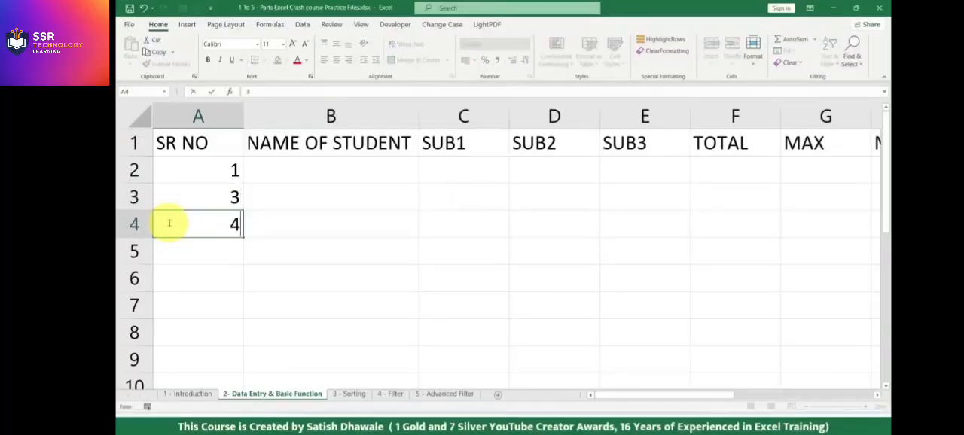
pyautogui.press('Return')
# Try inserting a blank row above row 3 twice, undoing the insertion each time.
pyautogui.click(139, 195)
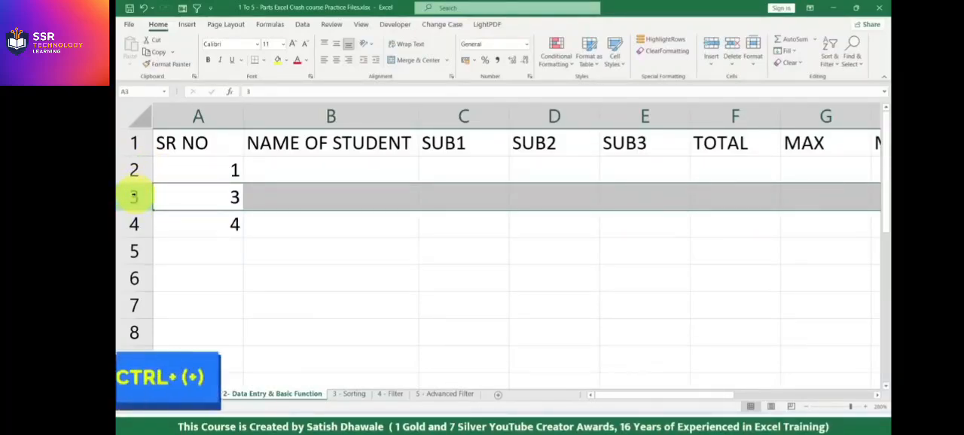
pyautogui.hotkey('ctrl', '+')
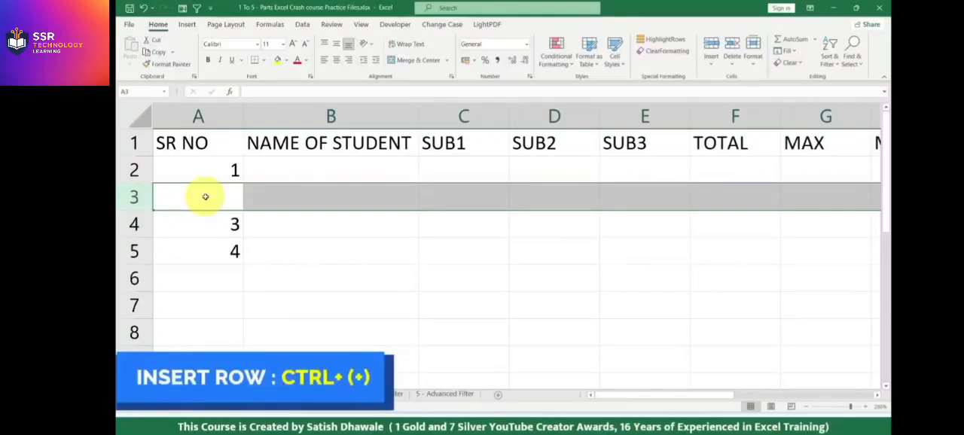
pyautogui.hotkey('ctrl', 'z')
pyautogui.rightClick(141, 201)
pyautogui.click(169, 287)
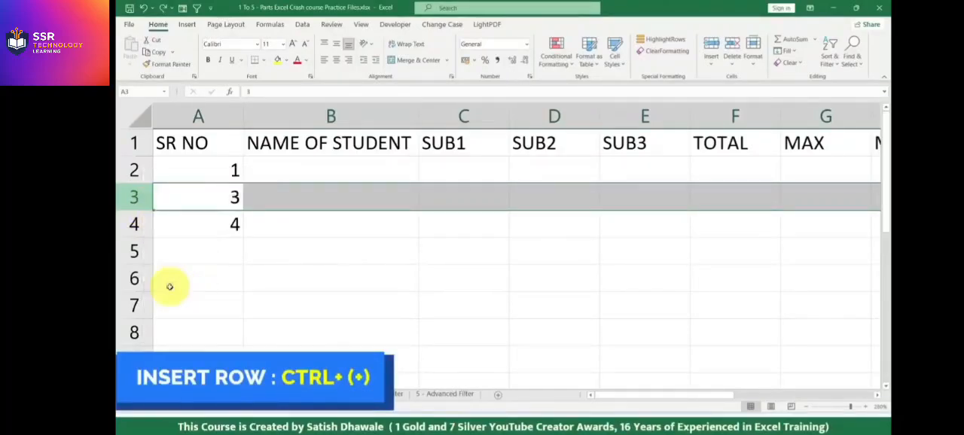
pyautogui.hotkey('ctrl', 'z')
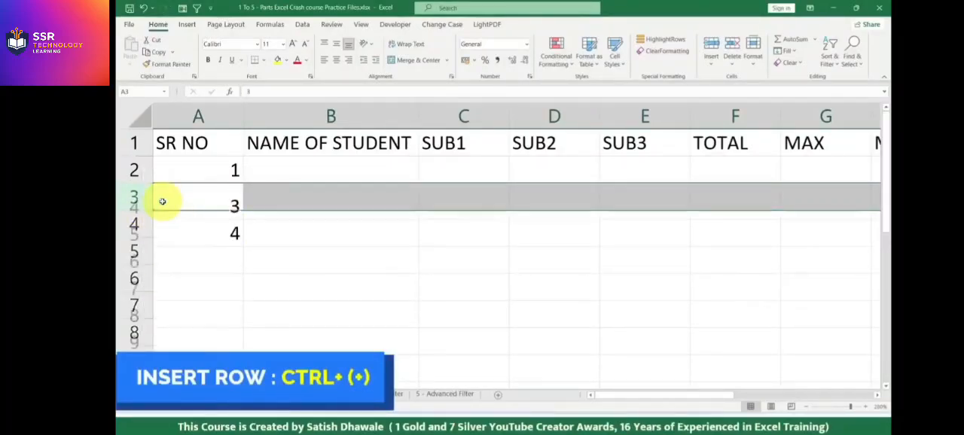
# Insert a blank row between serial numbers 1 and 3, undo it and insert it again.
pyautogui.hotkey('ctrl', '+')
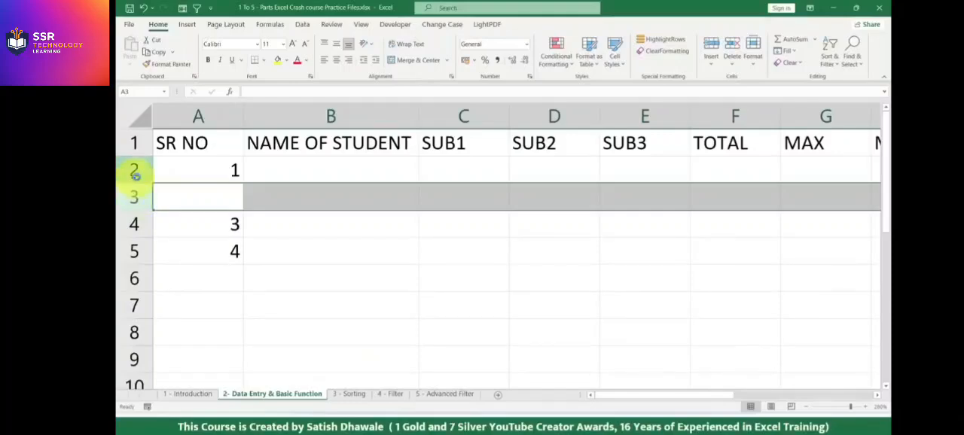
pyautogui.hotkey('ctrl', 'z')
pyautogui.hotkey('ctrl', '+')
# Clear the serial numbers from cells A2 to A5 and select cell A2.
pyautogui.moveTo(233, 172); pyautogui.dragTo(238, 250)
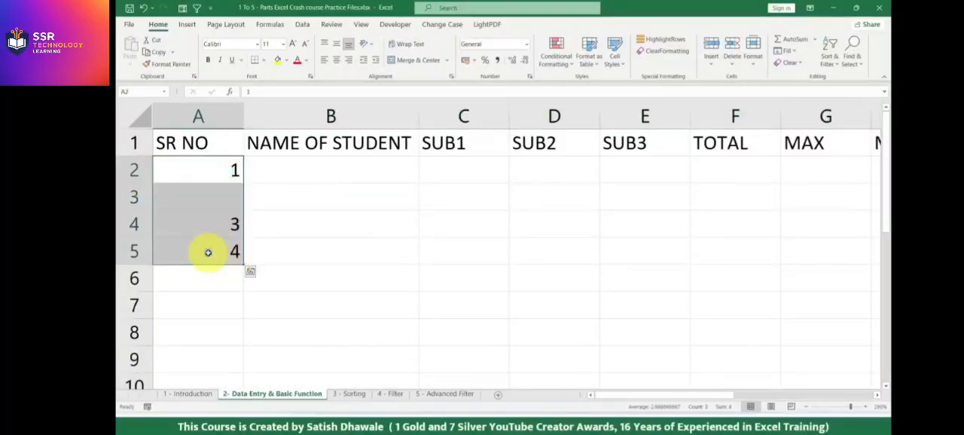
pyautogui.press('Delete')
pyautogui.click(222, 170)
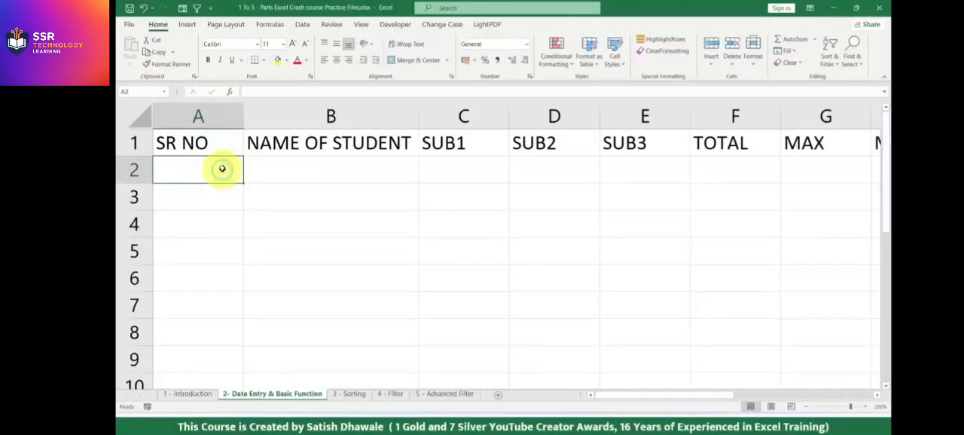
# Enter the serial numbers 1, 2 and 3 in cells A2 to A4.
pyautogui.write('1')
pyautogui.press('Return')
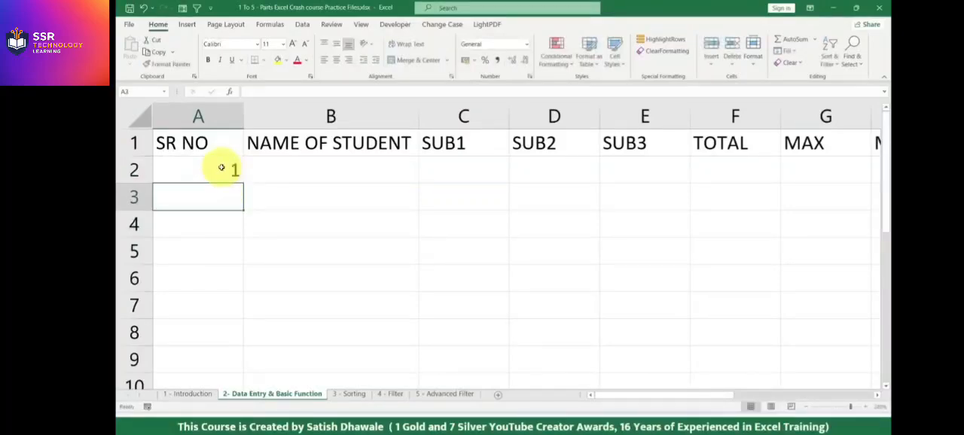
pyautogui.write('2')
pyautogui.press('Return')
pyautogui.write('3')
pyautogui.press('Return')
# Clear the serial numbers in cells A2 to A4, going upward from the last one.
pyautogui.press('Up')
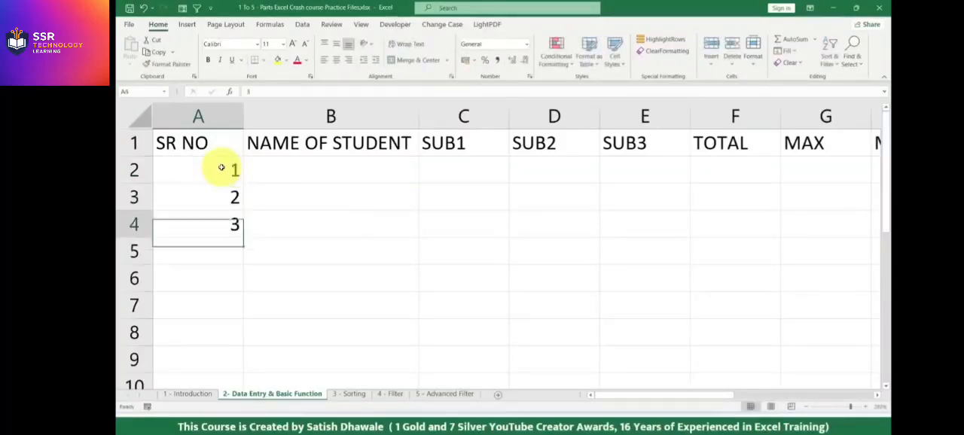
pyautogui.press('Delete')
pyautogui.press('Up')
pyautogui.press('Delete')
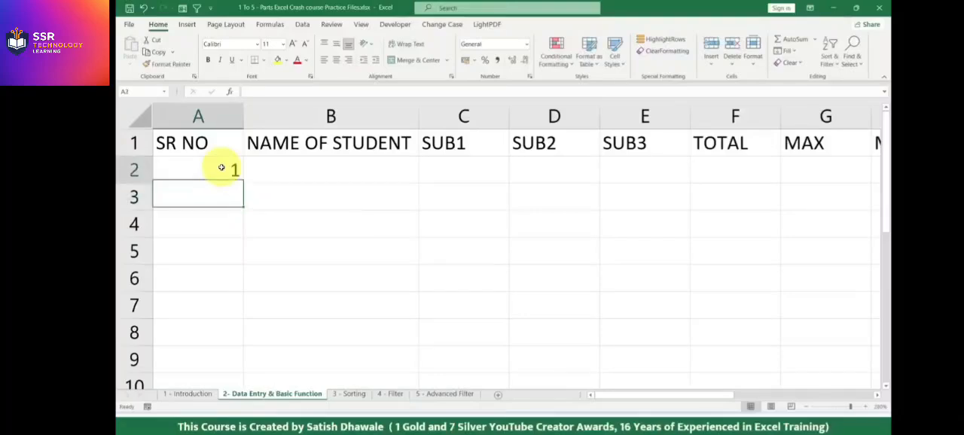
pyautogui.press('Up')
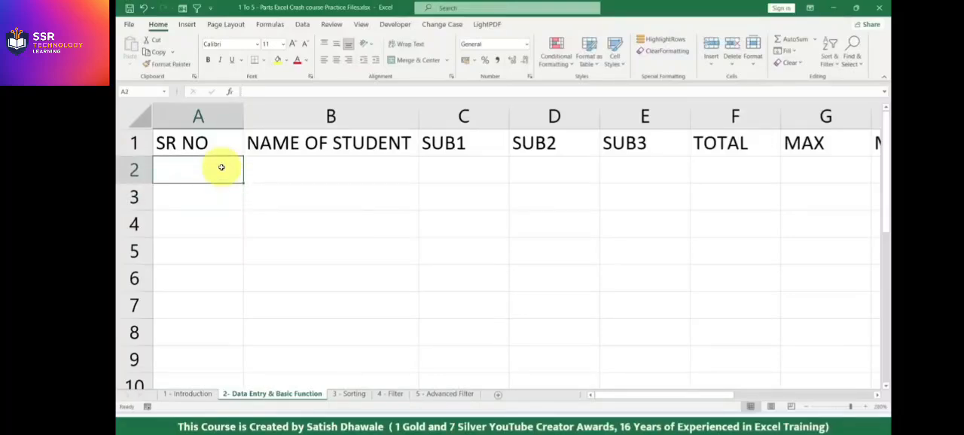
# Enter serial number 1 in cell A2 and reselect that cell.
pyautogui.write('1')
pyautogui.press('Return')
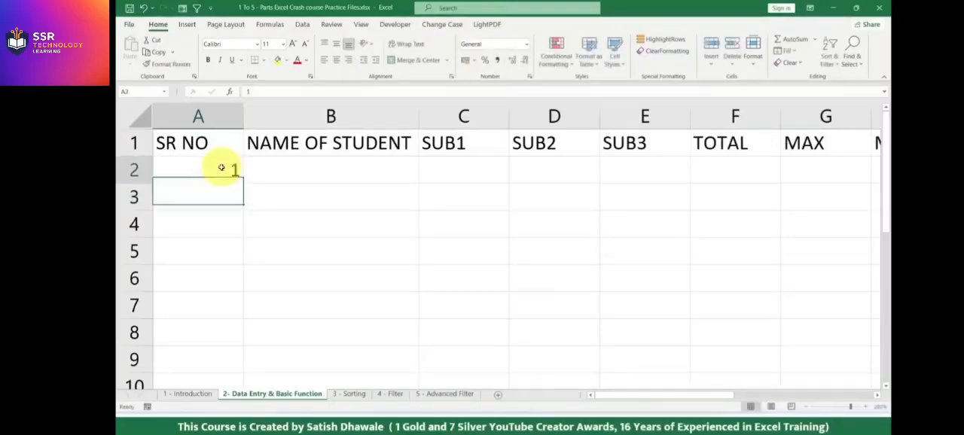
pyautogui.click(219, 169)
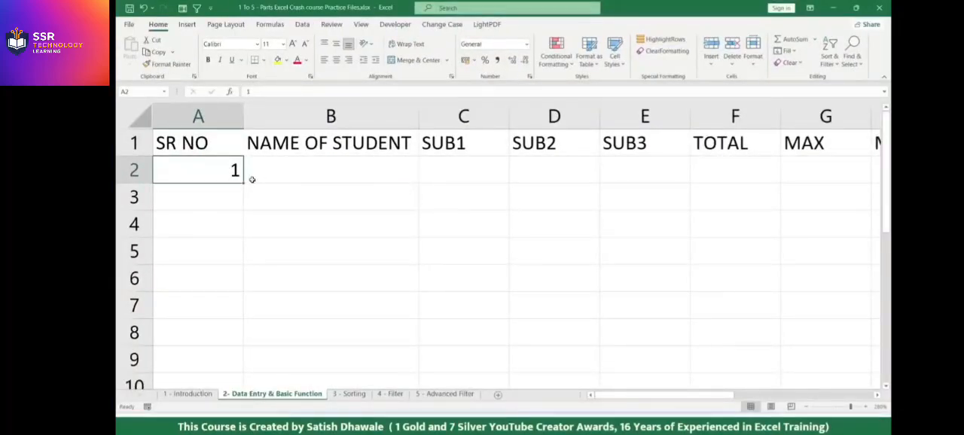
pyautogui.moveTo(332, 190); pyautogui.dragTo(338, 310)
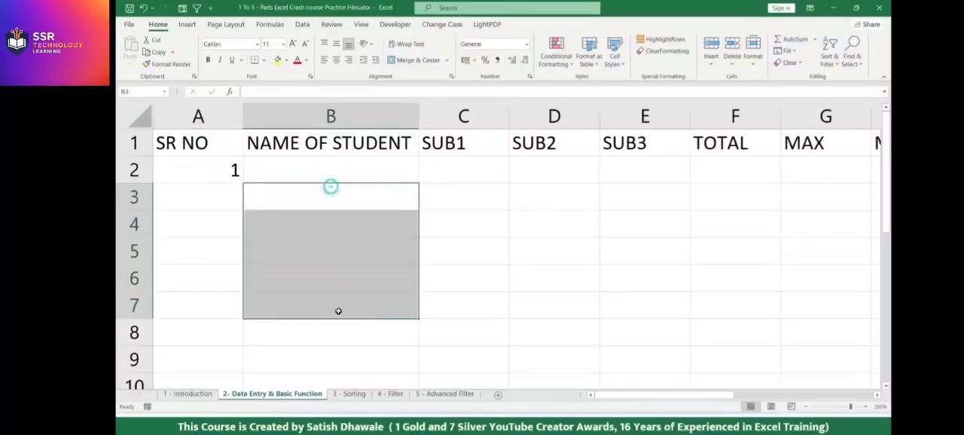
pyautogui.moveTo(468, 197); pyautogui.dragTo(470, 336)
pyautogui.moveTo(561, 196); pyautogui.dragTo(556, 293)
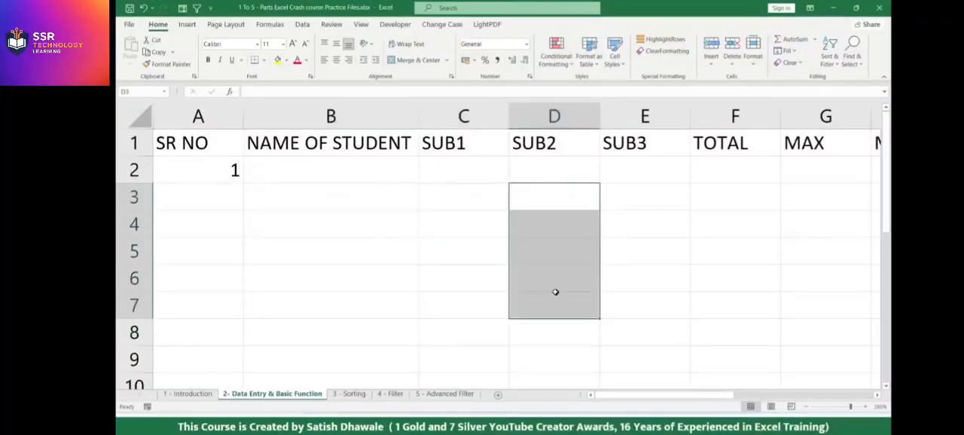
pyautogui.click(211, 169)
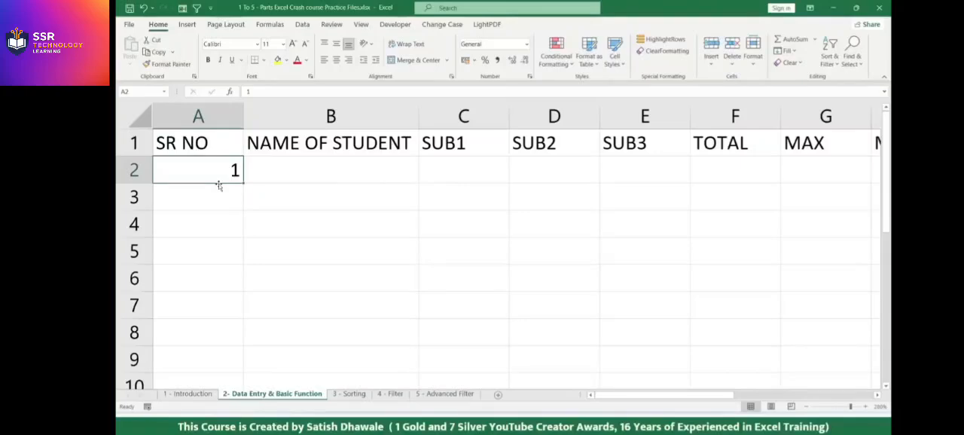
pyautogui.moveTo(219, 188)
pyautogui.mouseDown()
pyautogui.moveTo(215, 181)
pyautogui.moveTo(448, 174)
pyautogui.moveTo(452, 188)
pyautogui.moveTo(226, 180)
pyautogui.mouseUp()
pyautogui.moveTo(355, 173); pyautogui.dragTo(357, 290)
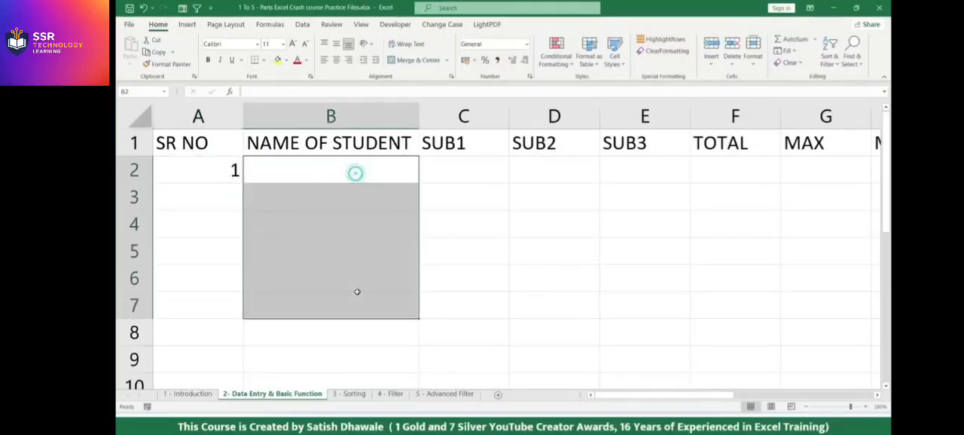
# Try copying the 1 in A2 down to A8, then filling an incrementing series down to A9, undoing each fill.
pyautogui.click(218, 174)
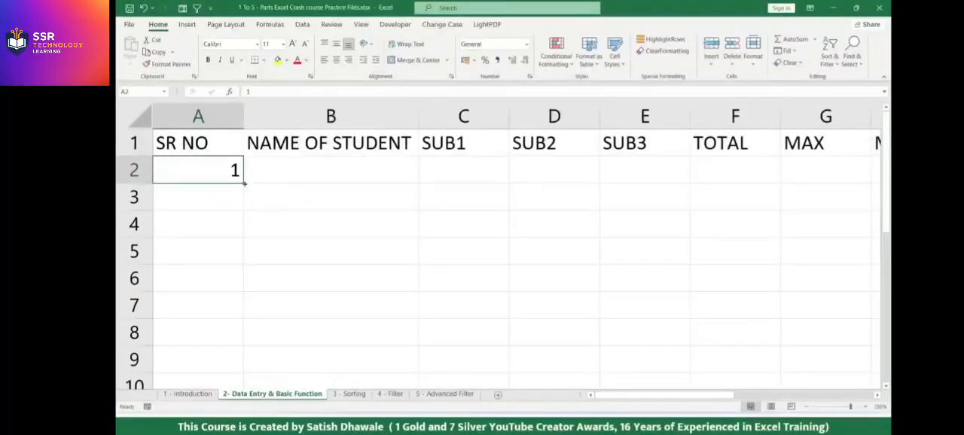
pyautogui.moveTo(244, 184); pyautogui.dragTo(247, 347)
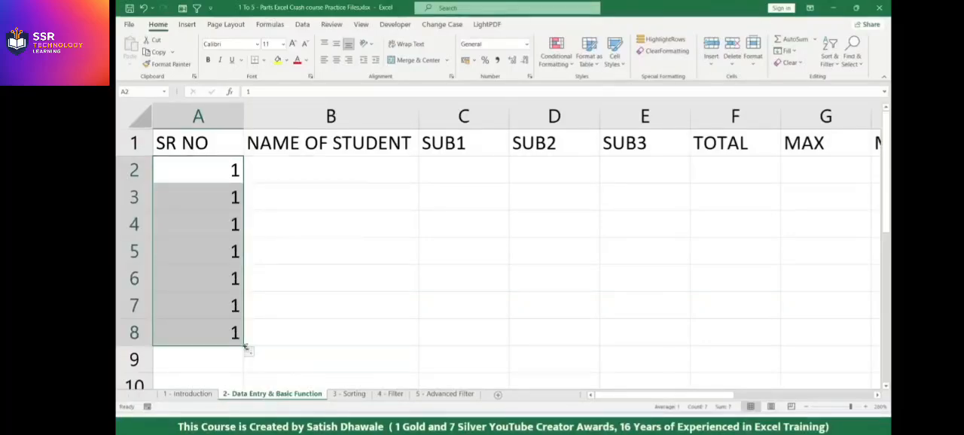
pyautogui.hotkey('ctrl', 'z')
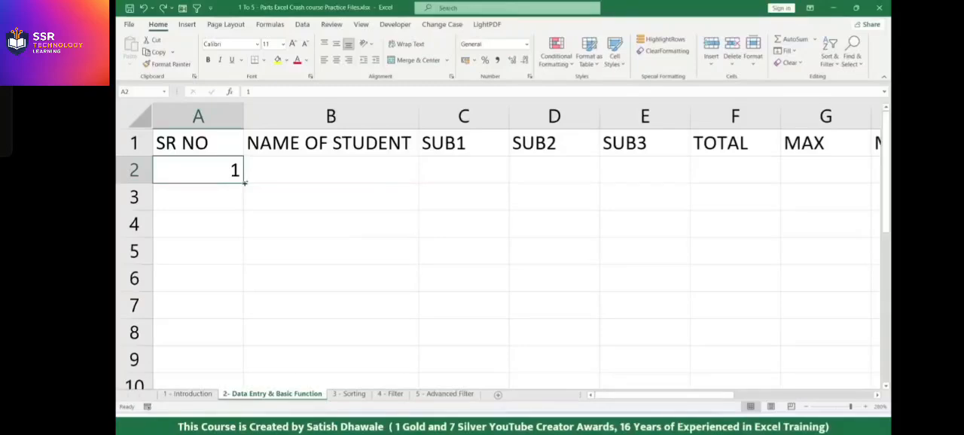
pyautogui.moveTo(244, 182); pyautogui.dragTo(243, 370)
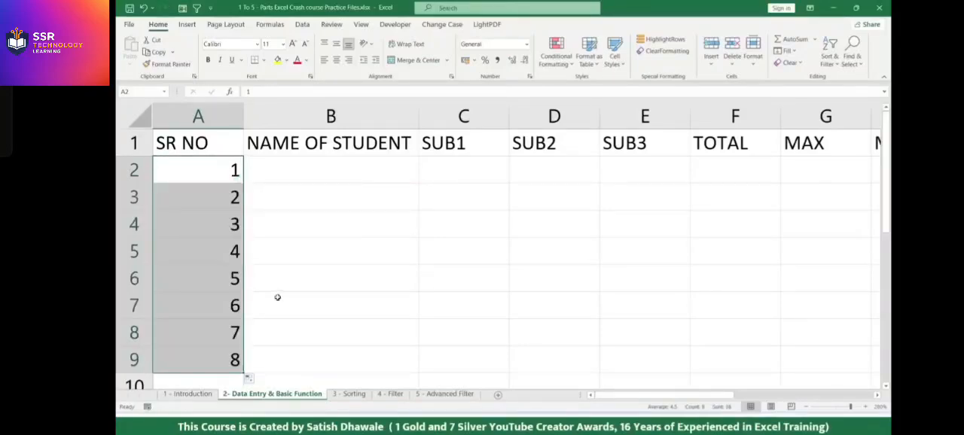
pyautogui.hotkey('ctrl', 'z')
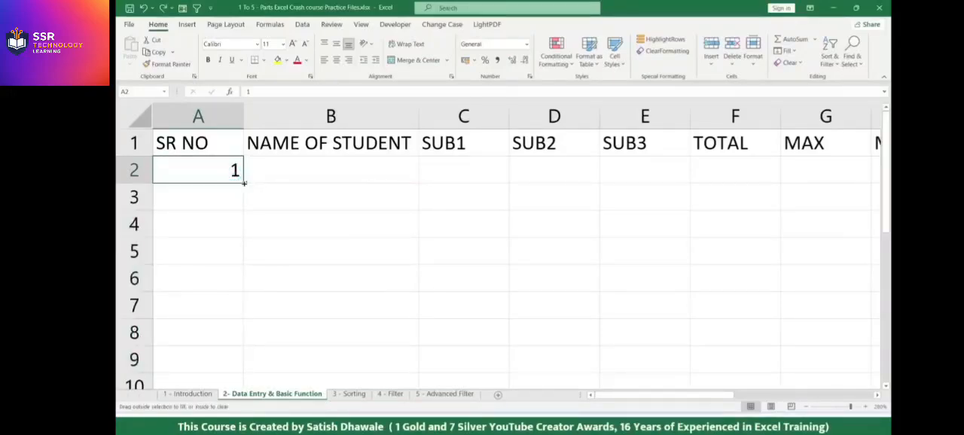
# Try filling an incrementing series from A2 down to A19 and moving the 1 to cell A3, undoing each change.
pyautogui.moveTo(244, 182); pyautogui.dragTo(239, 319)
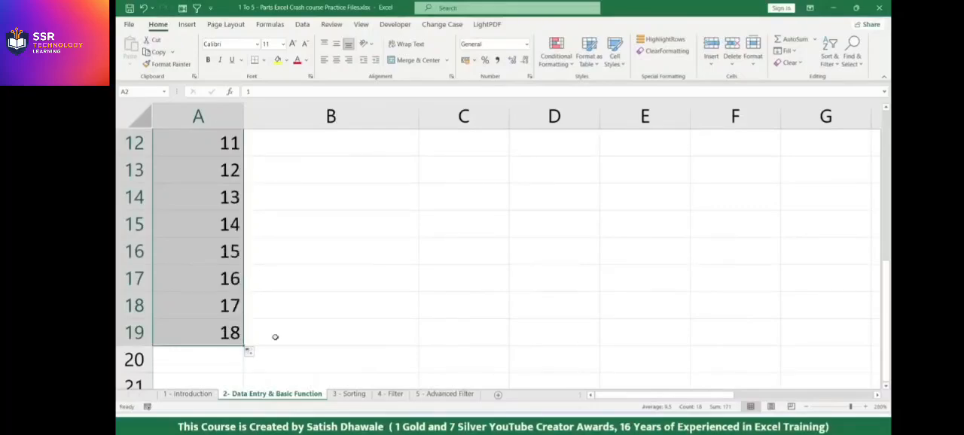
pyautogui.hotkey('ctrl', 'z')
pyautogui.moveTo(224, 184); pyautogui.dragTo(224, 190)
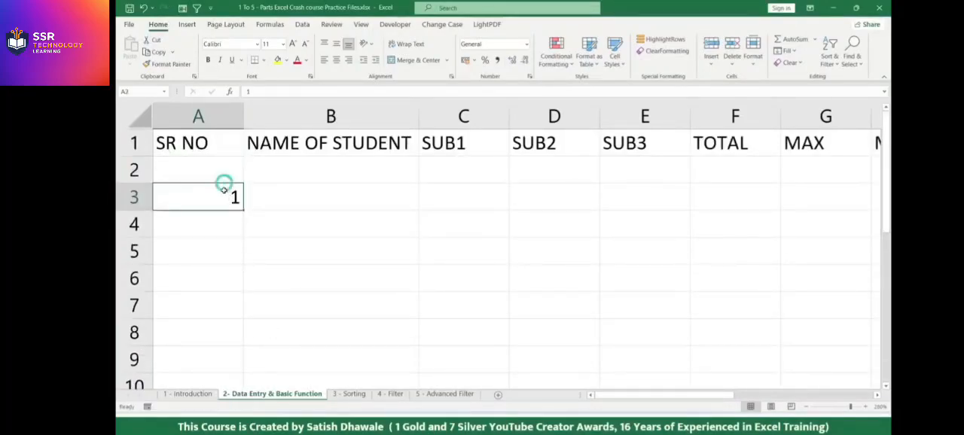
pyautogui.hotkey('ctrl', 'z')
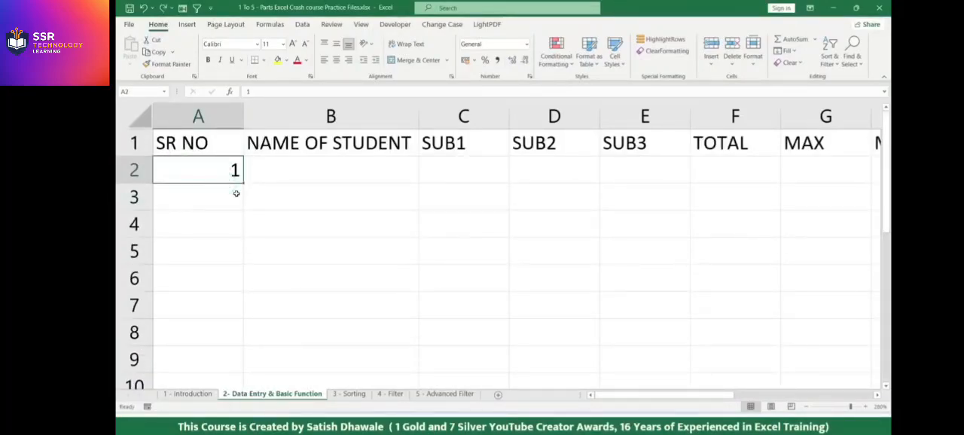
# Enter 2 in cell A3 and try extending the A2 to A3 pattern down the column, undoing the fill.
pyautogui.click(236, 193)
pyautogui.write('2')
pyautogui.press('Return')
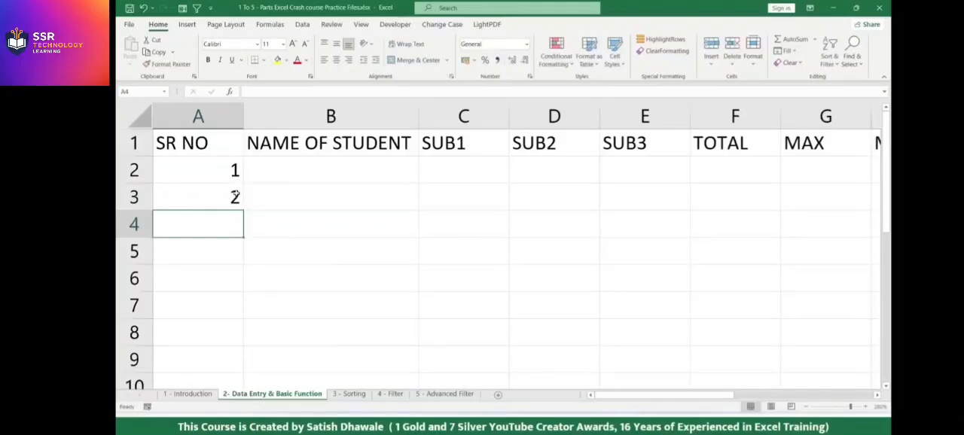
pyautogui.moveTo(224, 171); pyautogui.dragTo(244, 341)
pyautogui.hotkey('ctrl', 'z')
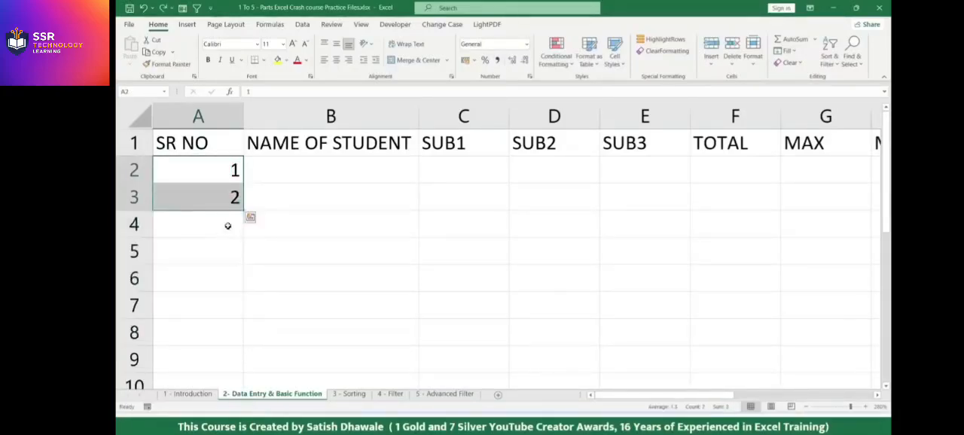
# Change cell A3 to 5 and extend the pattern of cells A2 and A3 down to A8.
pyautogui.click(231, 198)
pyautogui.press('BackSpace')
pyautogui.write('5')
pyautogui.press('Return')
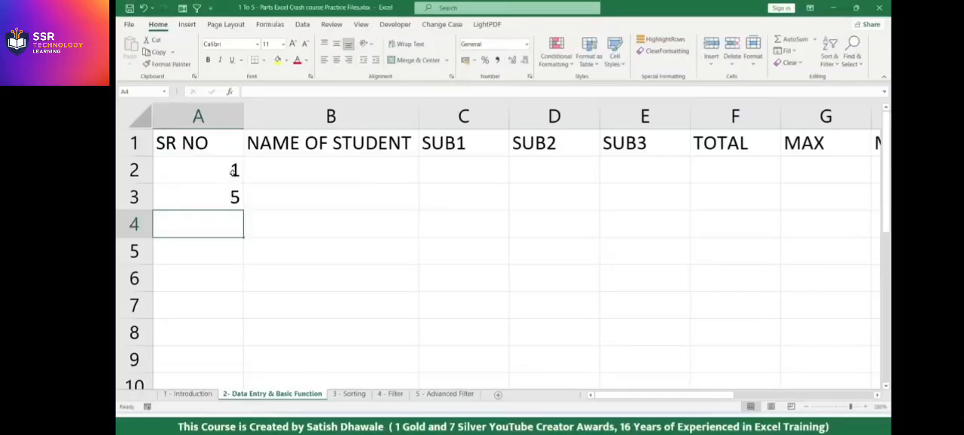
pyautogui.moveTo(233, 172); pyautogui.dragTo(235, 189)
pyautogui.moveTo(243, 273); pyautogui.dragTo(235, 343)
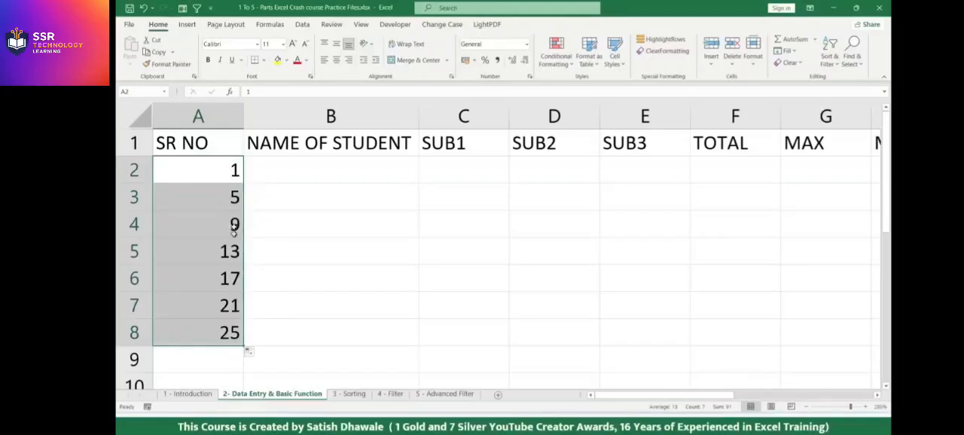
# Clear cells A3 to A8 and fill an incrementing series from 1 in A2 down to 5 in A6.
pyautogui.moveTo(229, 206); pyautogui.dragTo(215, 331)
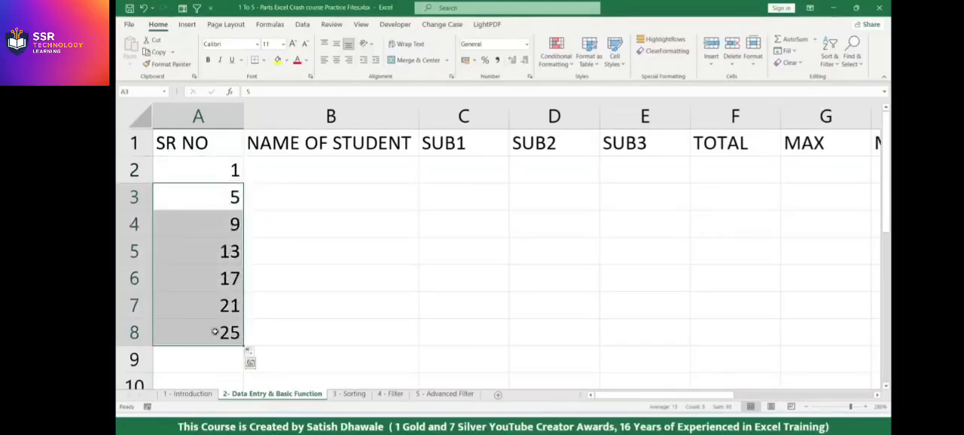
pyautogui.press('Delete')
pyautogui.press('Up')
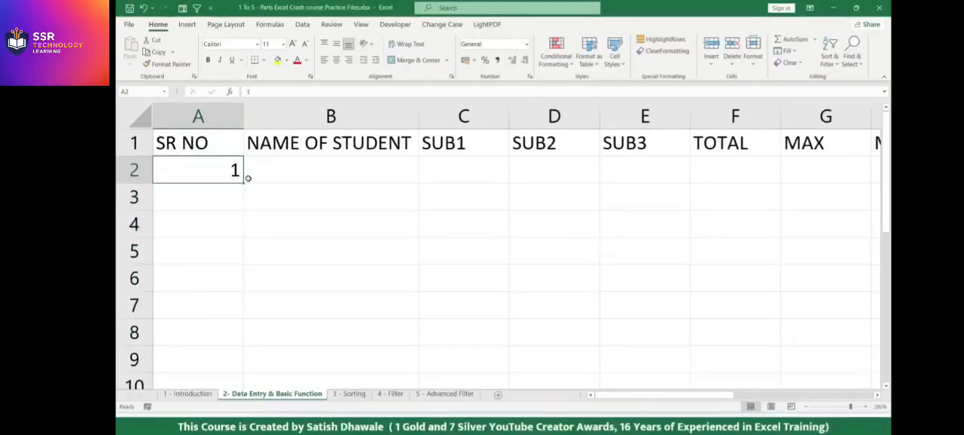
pyautogui.moveTo(241, 290); pyautogui.dragTo(238, 375)
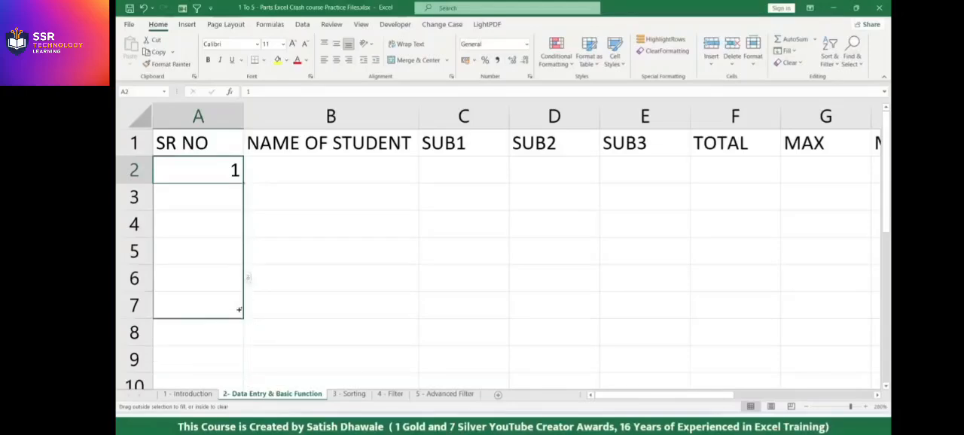
pyautogui.moveTo(241, 287); pyautogui.dragTo(240, 286)
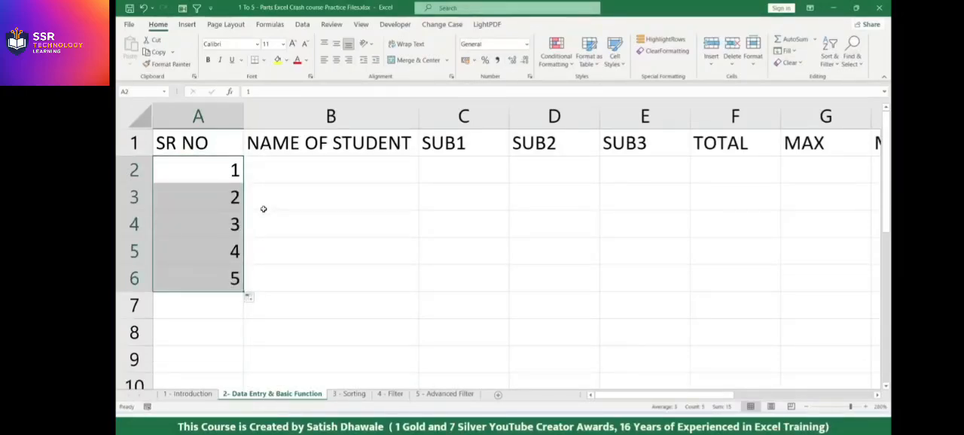
# Enter the student names A, B, C, D and E in cells B2 to B6.
pyautogui.click(308, 174)
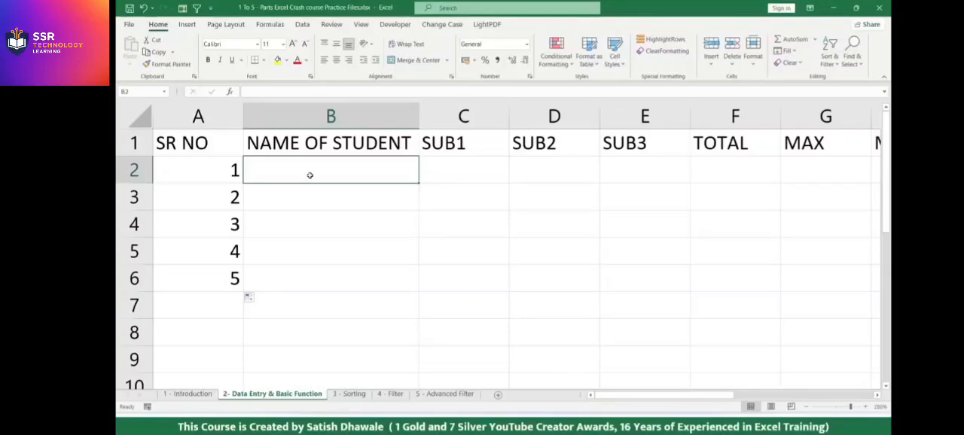
pyautogui.write('A')
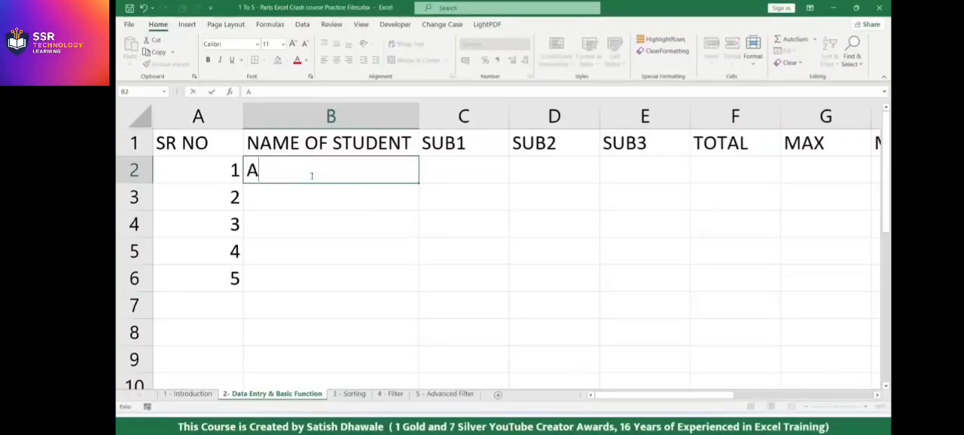
pyautogui.press('Return')
pyautogui.write('B')
pyautogui.press('Return')
pyautogui.write('C')
pyautogui.press('Return')
pyautogui.write('D')
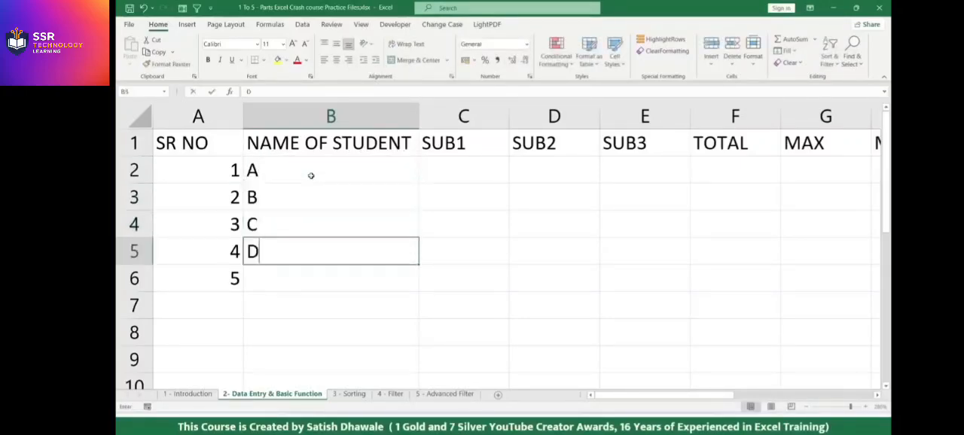
pyautogui.press('Return')
pyautogui.write('E')
pyautogui.press('Return')
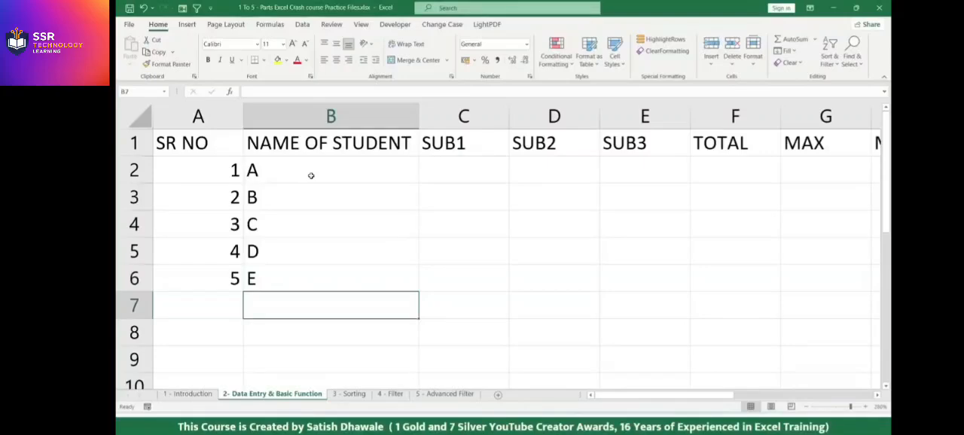
# Add serial number 6 in cell A7 with student name F in cell B7, and reselect B7.
pyautogui.moveTo(298, 186); pyautogui.dragTo(286, 273)
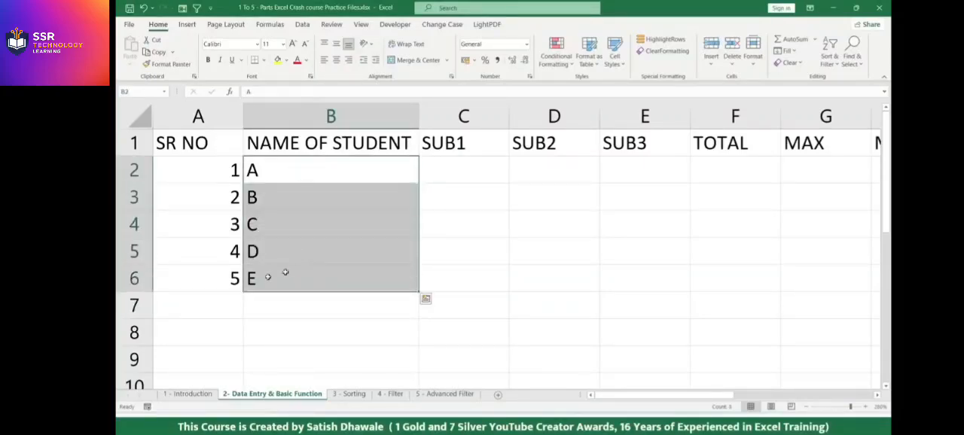
pyautogui.scroll(-2, 248, 289)
pyautogui.scroll(1, 247, 289)
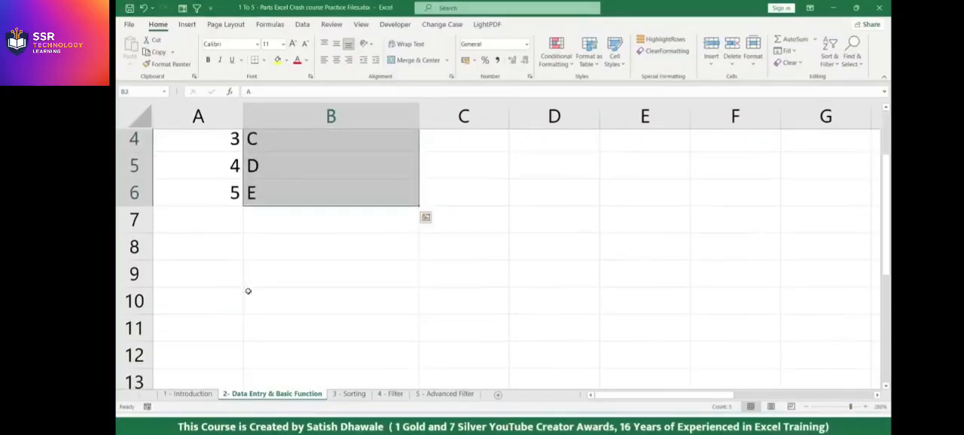
pyautogui.click(232, 231)
pyautogui.write('6')
pyautogui.press('Return')
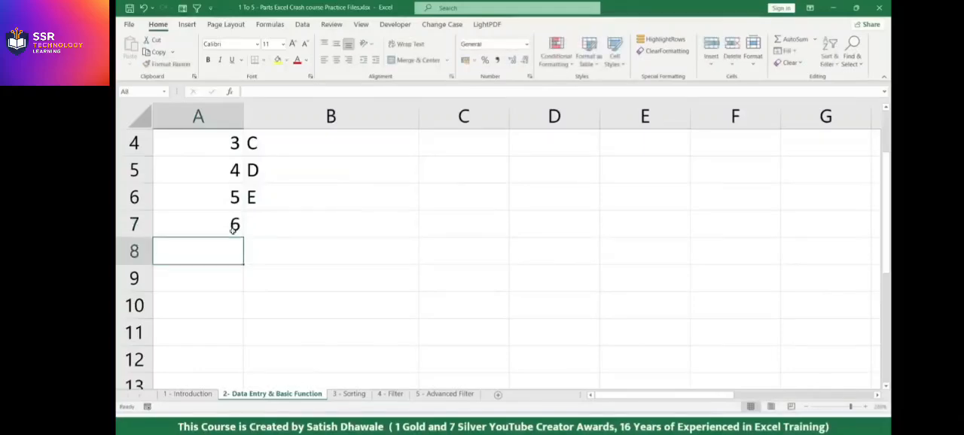
pyautogui.press('Up')
pyautogui.press('Right')
pyautogui.write('F')
pyautogui.press('Return')
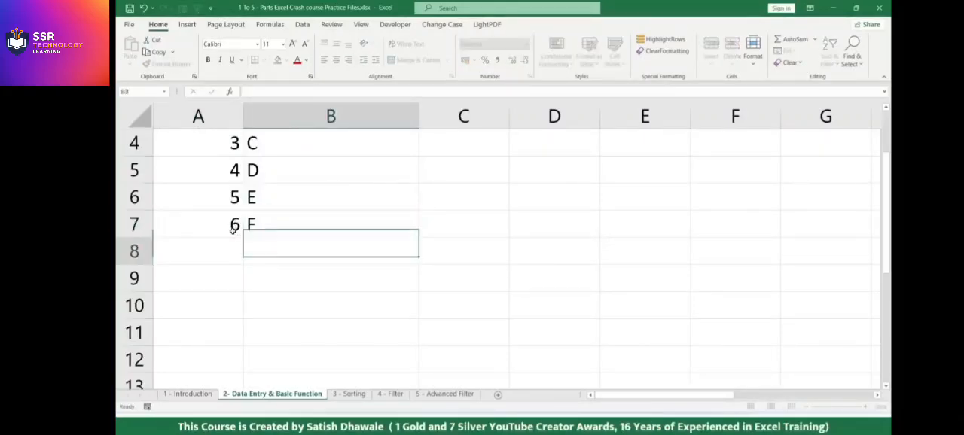
pyautogui.click(265, 221)
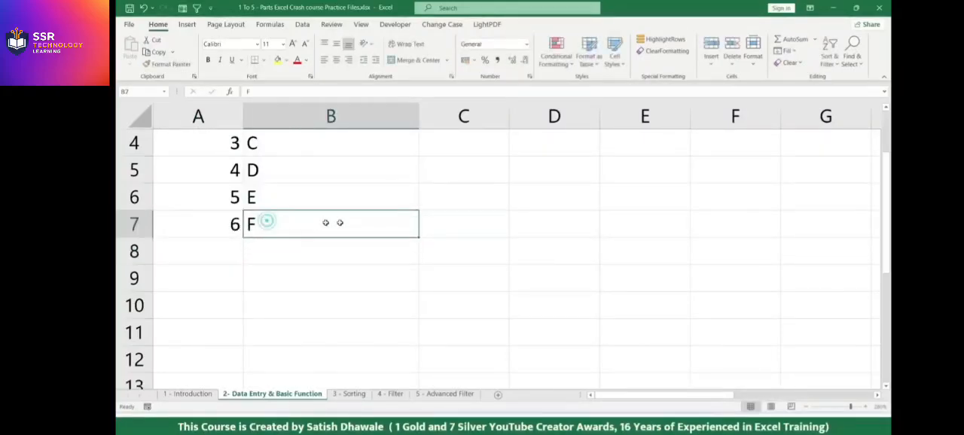
# Examine the empty subject cells in row 7 and the header row while moving through the student table.
pyautogui.click(430, 218)
pyautogui.click(524, 218)
pyautogui.click(602, 217)
pyautogui.click(699, 218)
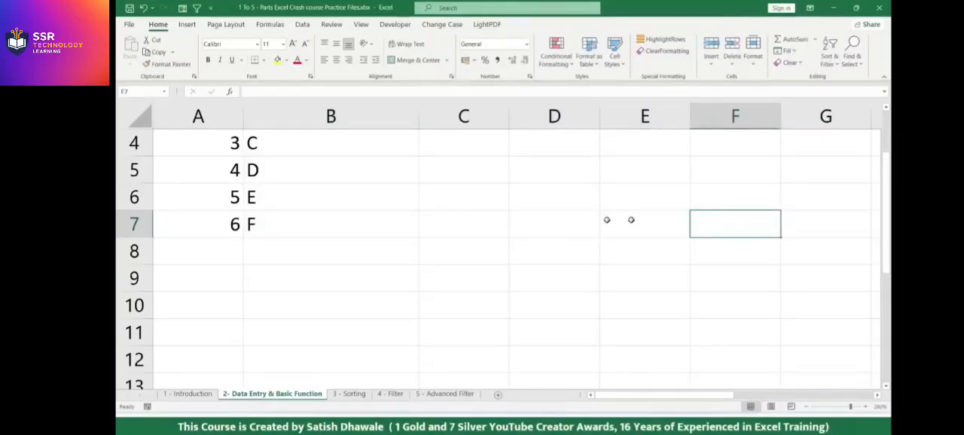
pyautogui.scroll(2, 393, 234)
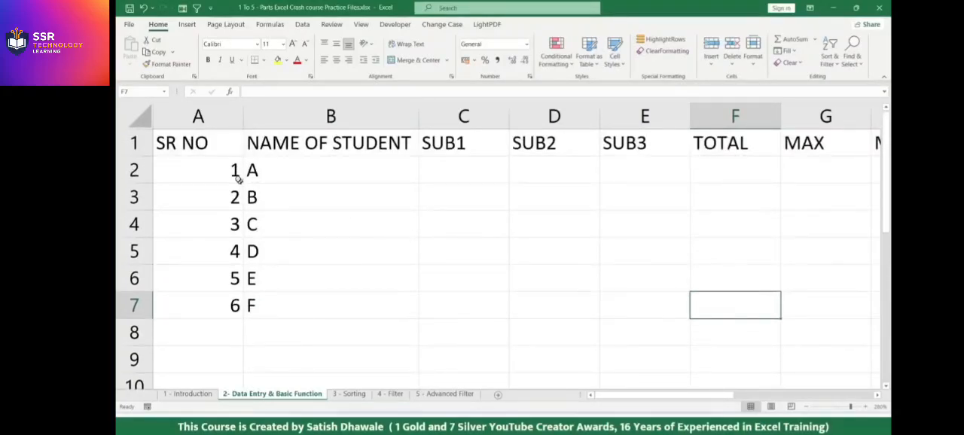
pyautogui.click(206, 148)
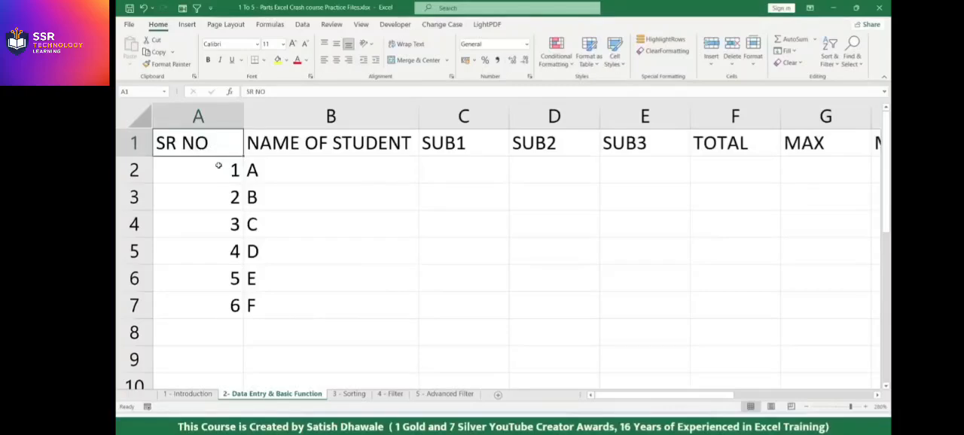
pyautogui.scroll(-1, 220, 164)
pyautogui.scroll(1, 307, 136)
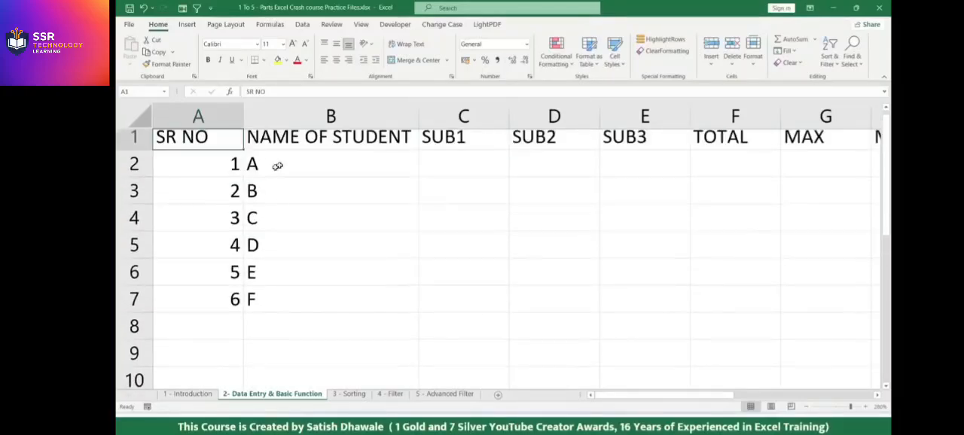
pyautogui.click(198, 170)
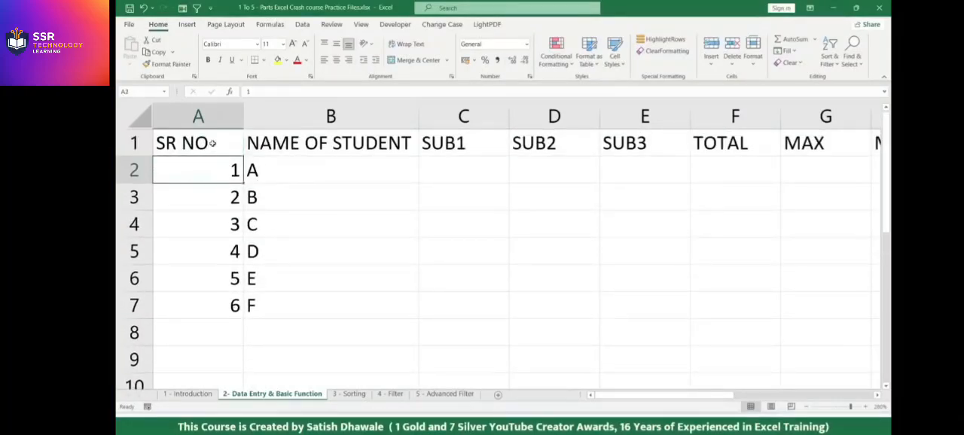
pyautogui.click(214, 143)
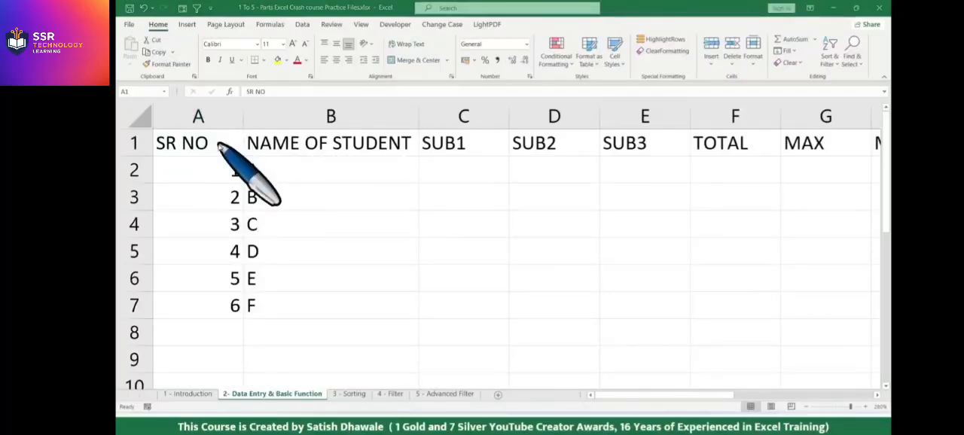
pyautogui.click(239, 144)
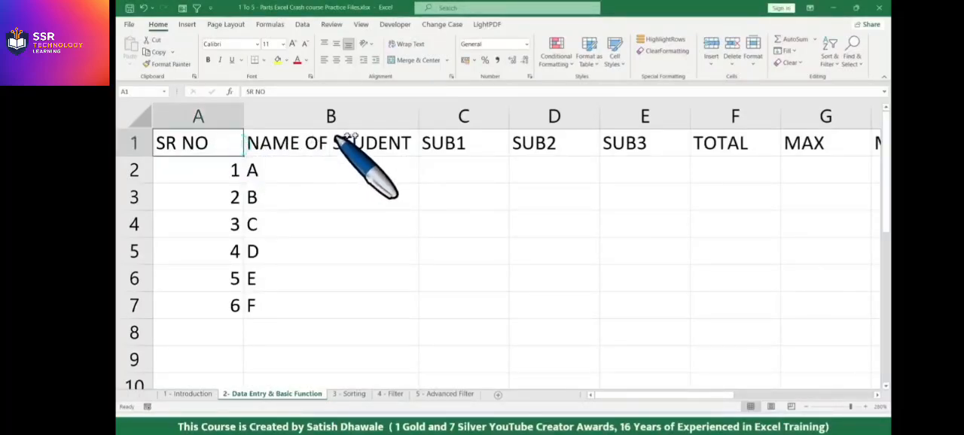
# Freeze the top row of the sheet containing the student table headings.
pyautogui.click(362, 25)
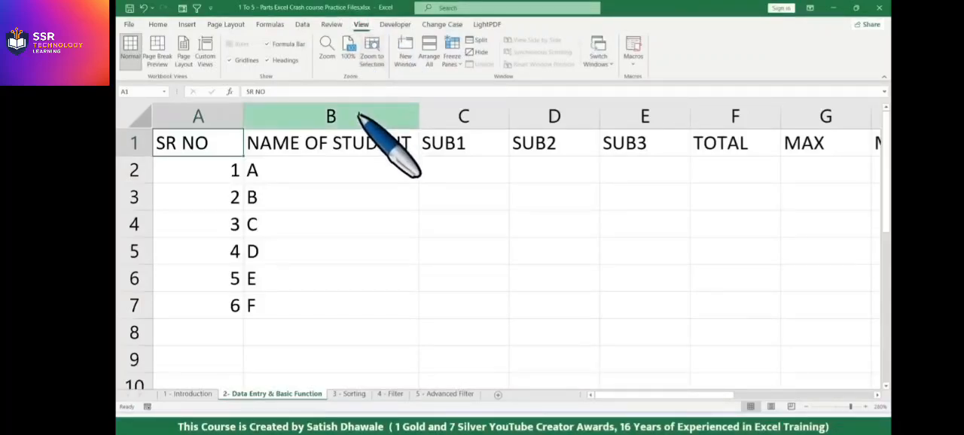
pyautogui.click(452, 60)
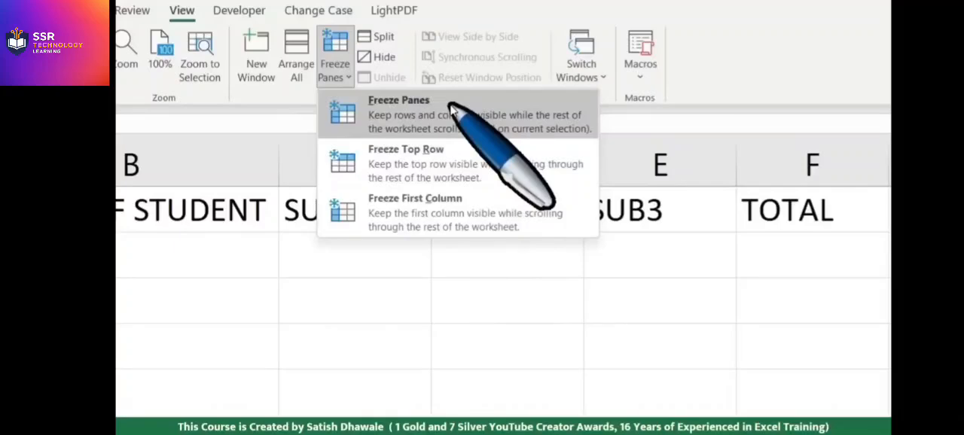
pyautogui.click(211, 228)
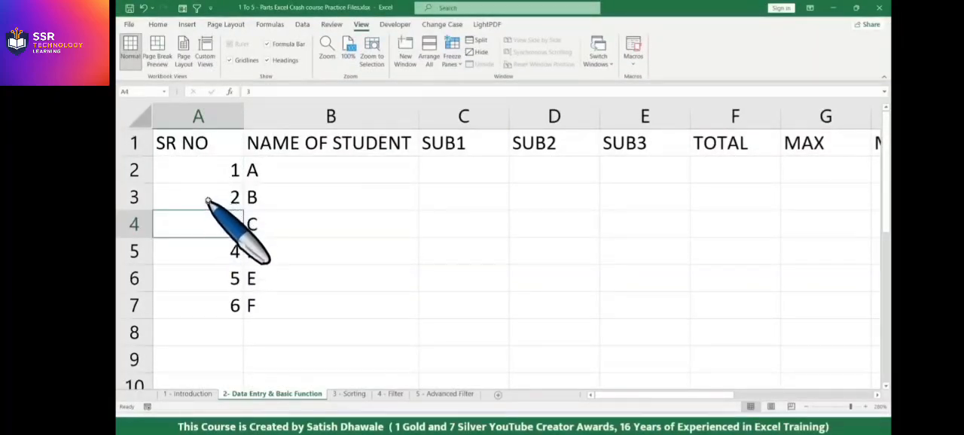
pyautogui.click(453, 59)
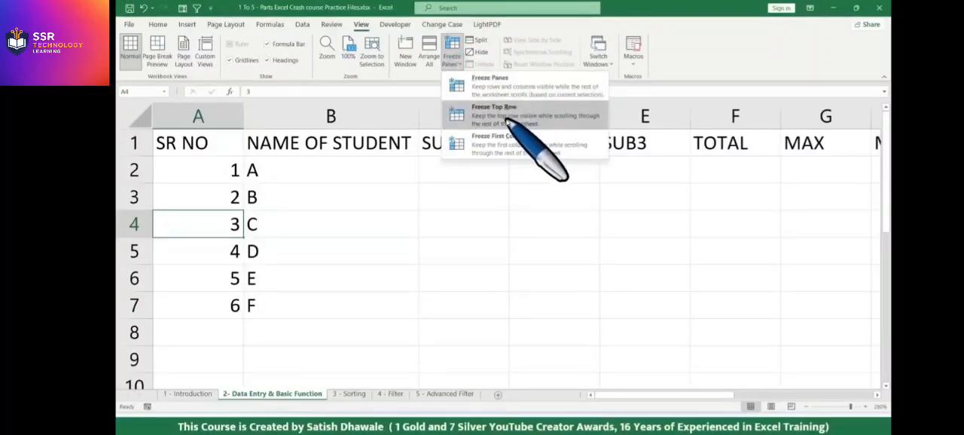
pyautogui.click(506, 119)
pyautogui.click(308, 219)
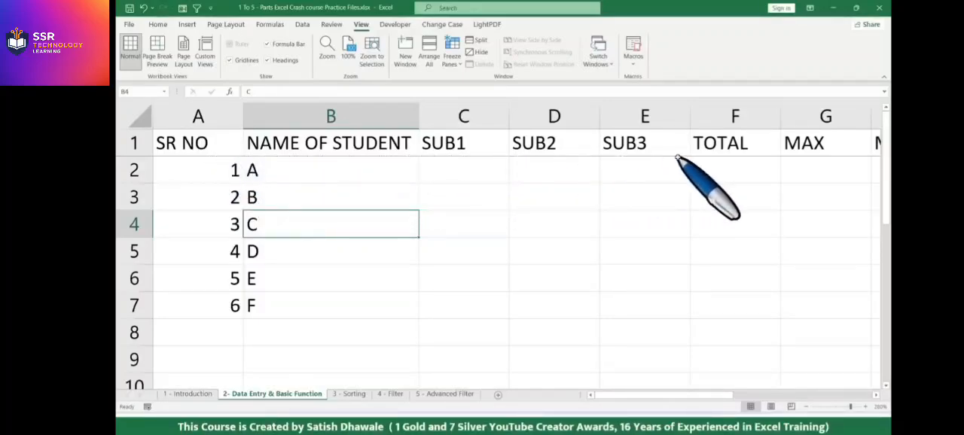
# Unfreeze the panes and apply Freeze Top Row again to the heading row.
pyautogui.click(452, 56)
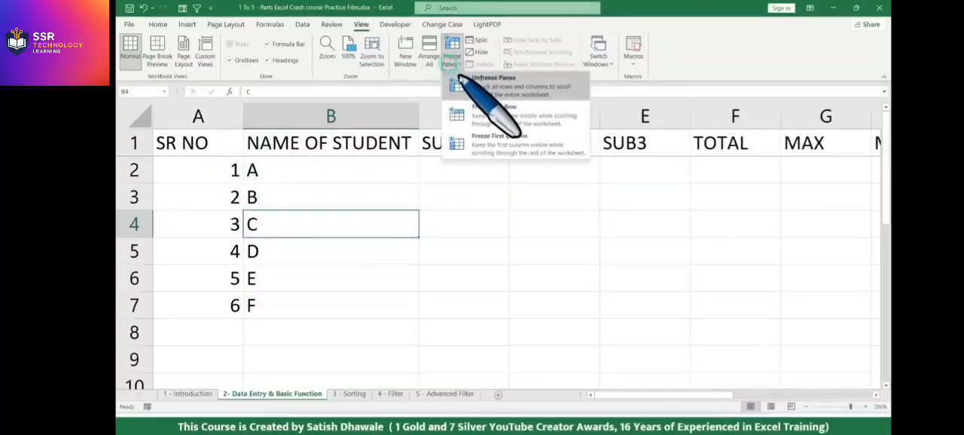
pyautogui.click(459, 89)
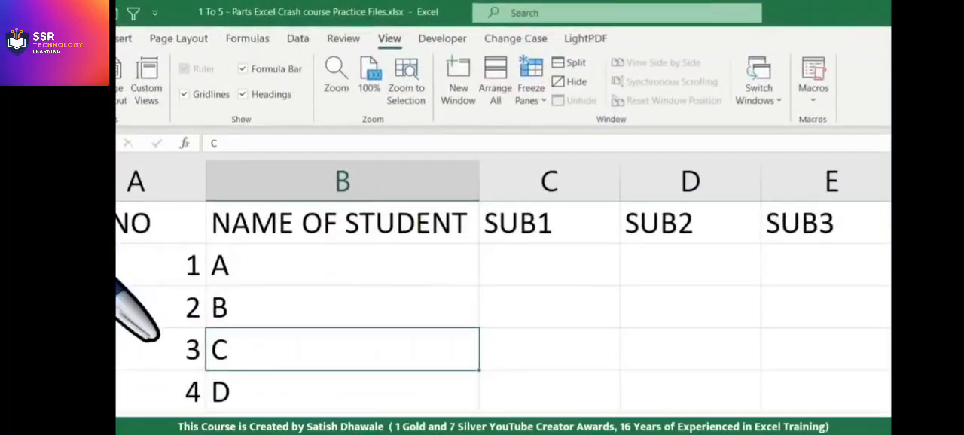
pyautogui.click(531, 87)
pyautogui.click(584, 175)
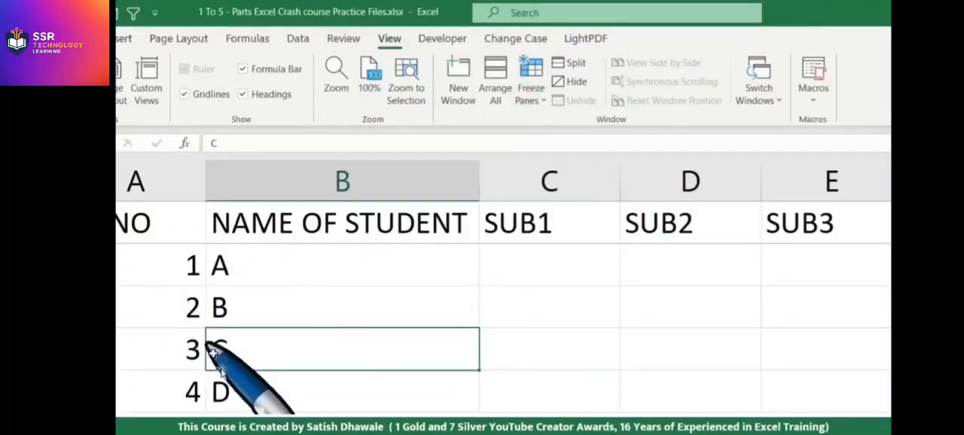
# Check how the frozen heading row behaves while viewing the empty rows below the student list.
pyautogui.scroll(-1, 223, 409)
pyautogui.scroll(-2, 223, 409)
pyautogui.scroll(3, 279, 294)
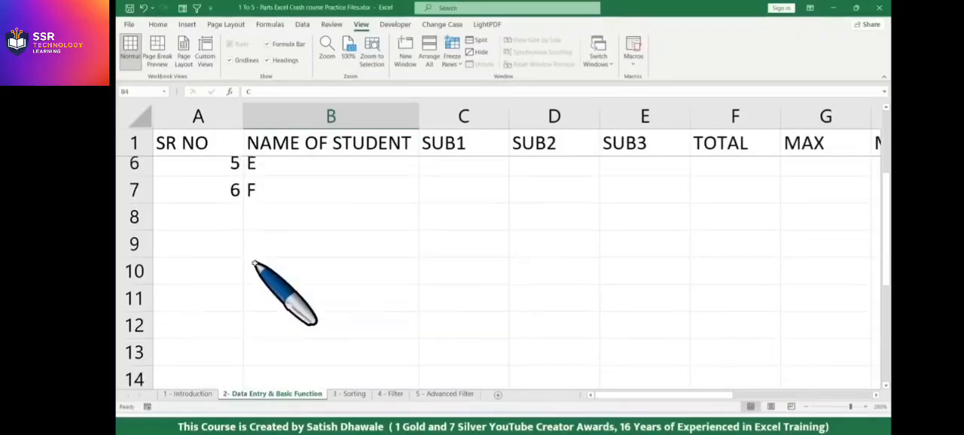
pyautogui.click(273, 332)
pyautogui.scroll(-3, 279, 329)
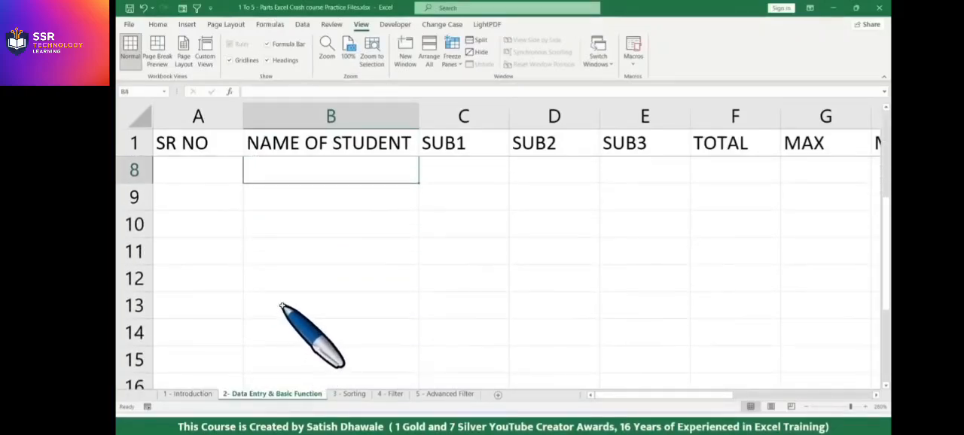
pyautogui.click(324, 253)
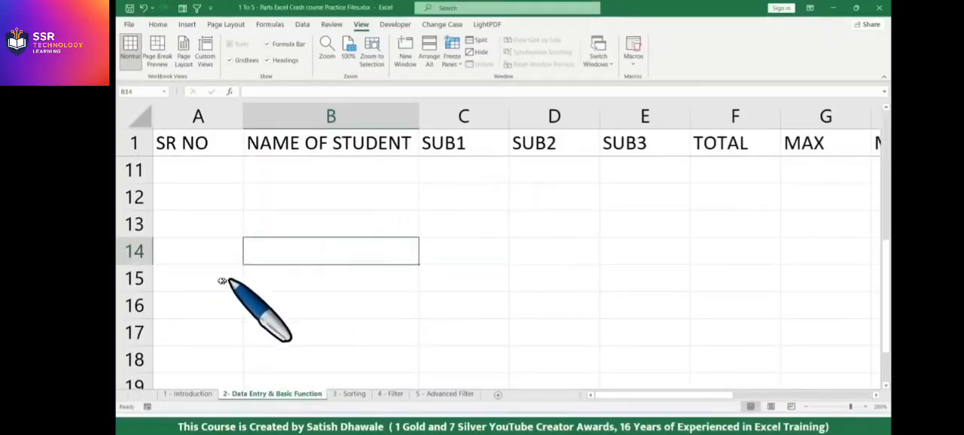
pyautogui.click(476, 252)
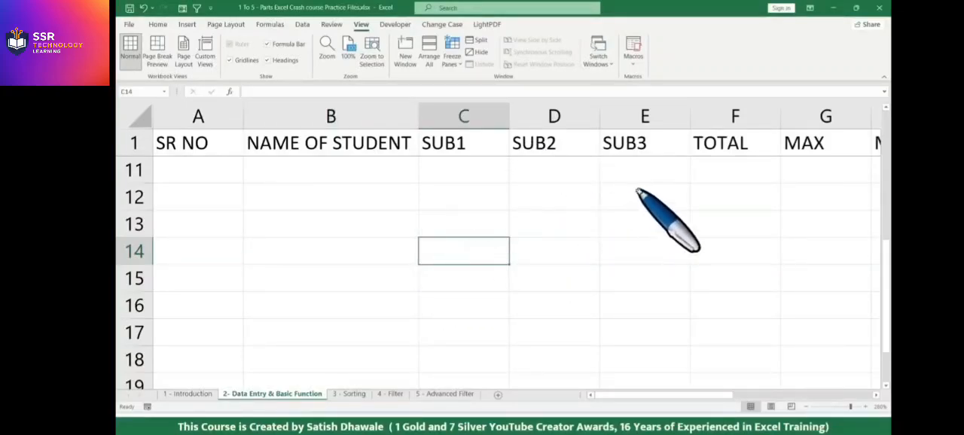
pyautogui.scroll(3, 512, 196)
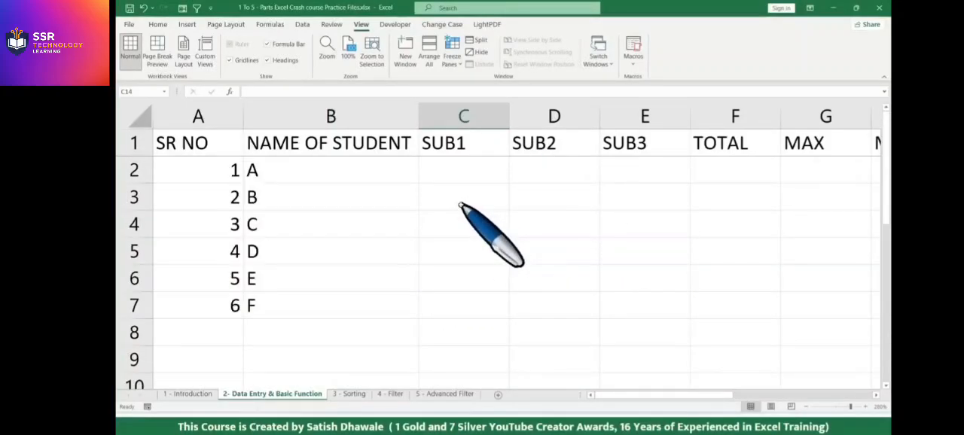
# Unfreeze the panes of the student marks sheet.
pyautogui.click(368, 171)
pyautogui.click(452, 57)
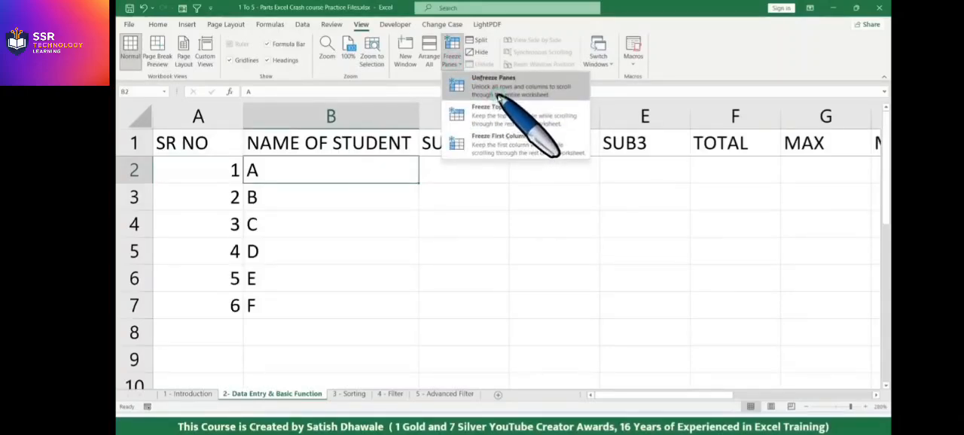
pyautogui.click(497, 97)
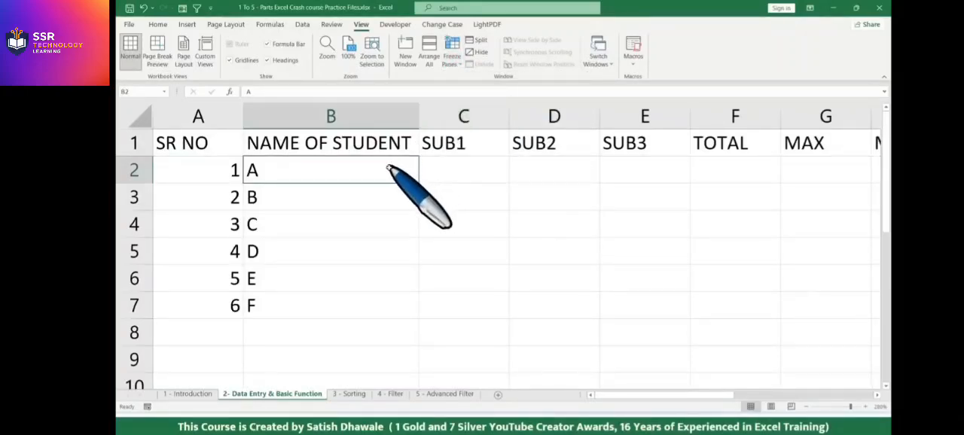
# Highlight the student names in B2 to B7, followed by the subject marks range C2 to E7.
pyautogui.click(375, 197)
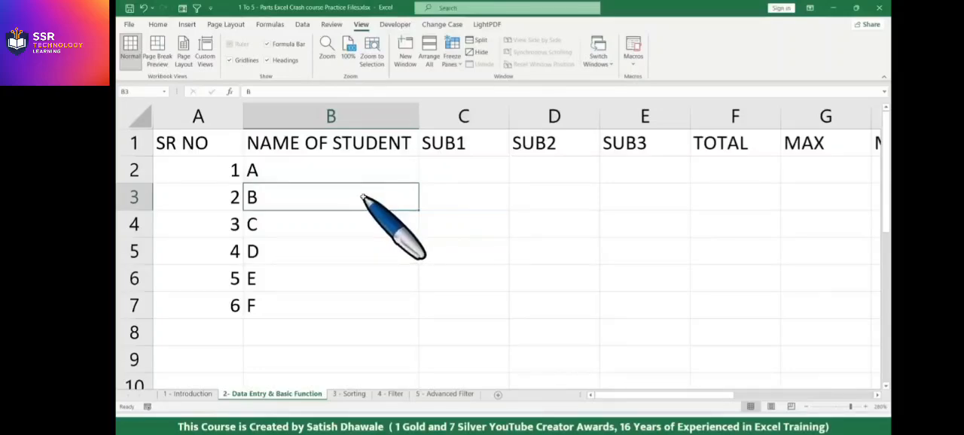
pyautogui.moveTo(365, 169); pyautogui.dragTo(343, 302)
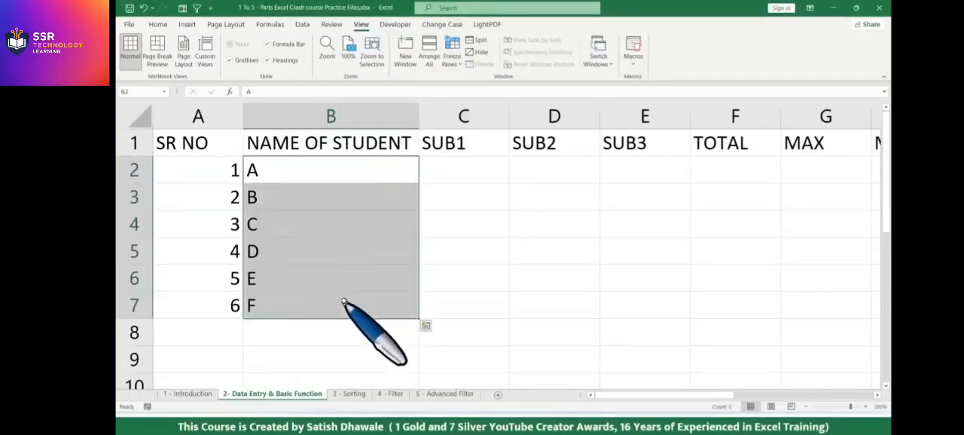
pyautogui.click(466, 167)
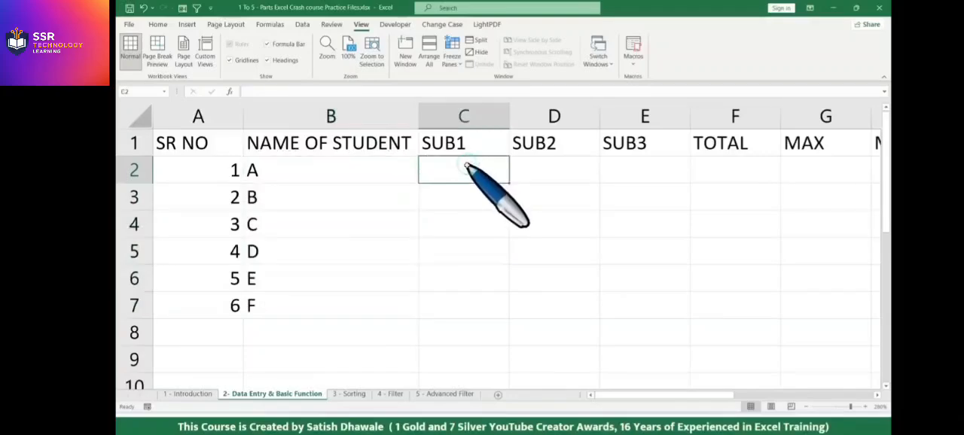
pyautogui.moveTo(491, 173); pyautogui.dragTo(631, 303)
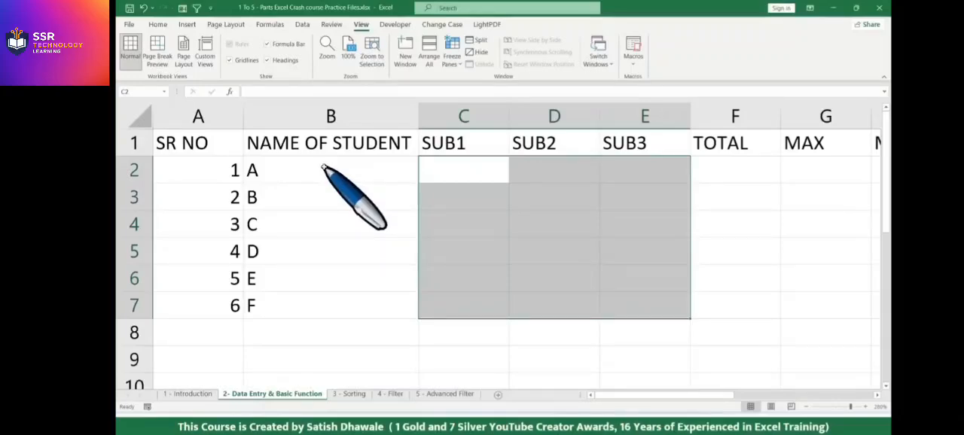
# Check how the heading row behaves with unfrozen panes while viewing rows down to about row 21.
pyautogui.scroll(-2, 324, 167)
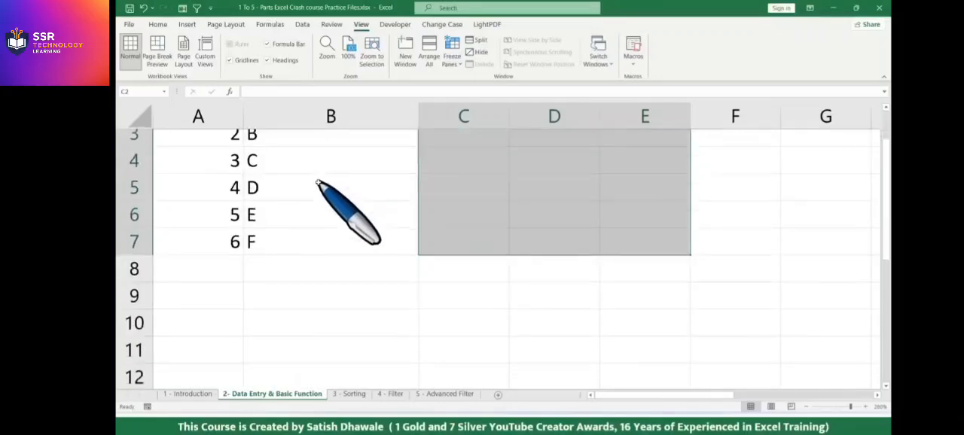
pyautogui.scroll(1, 324, 156)
pyautogui.scroll(-3, 359, 173)
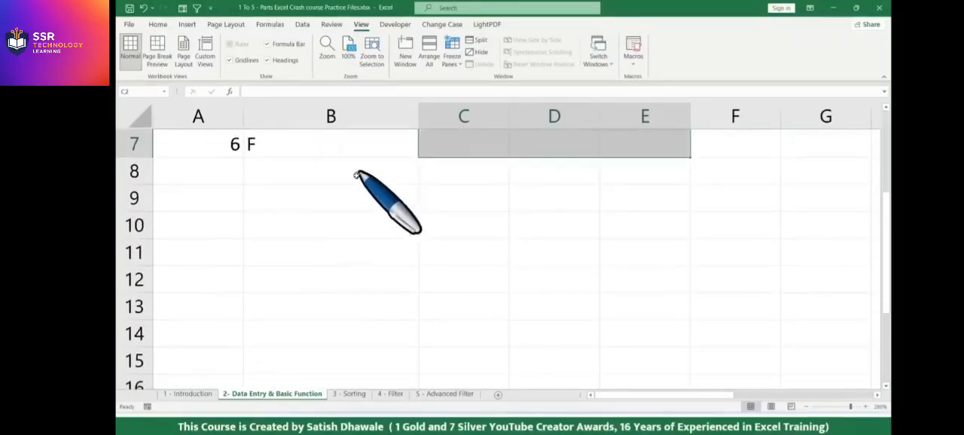
pyautogui.scroll(3, 435, 300)
pyautogui.scroll(-3, 435, 300)
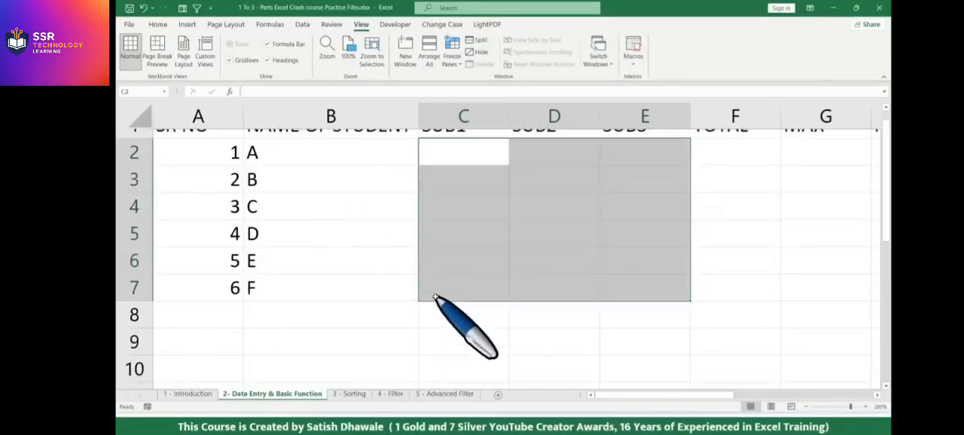
pyautogui.click(435, 300)
pyautogui.scroll(3, 440, 302)
pyautogui.scroll(-4, 450, 320)
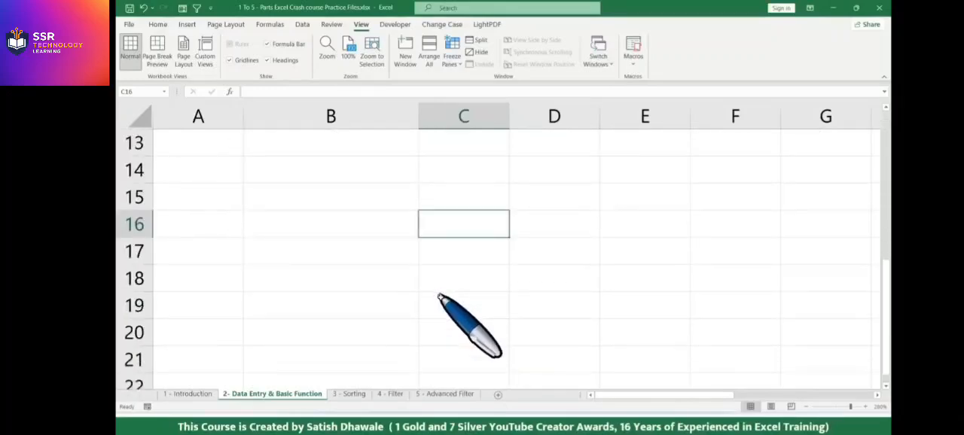
pyautogui.click(448, 311)
pyautogui.scroll(4, 448, 312)
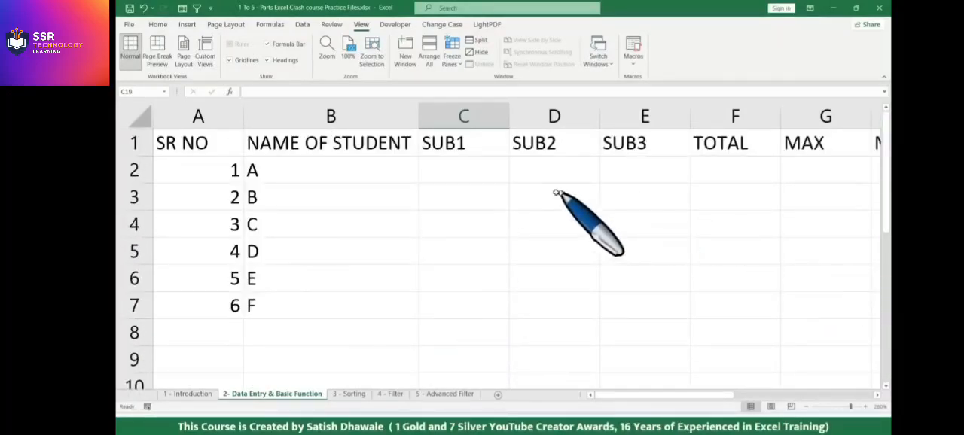
pyautogui.click(501, 174)
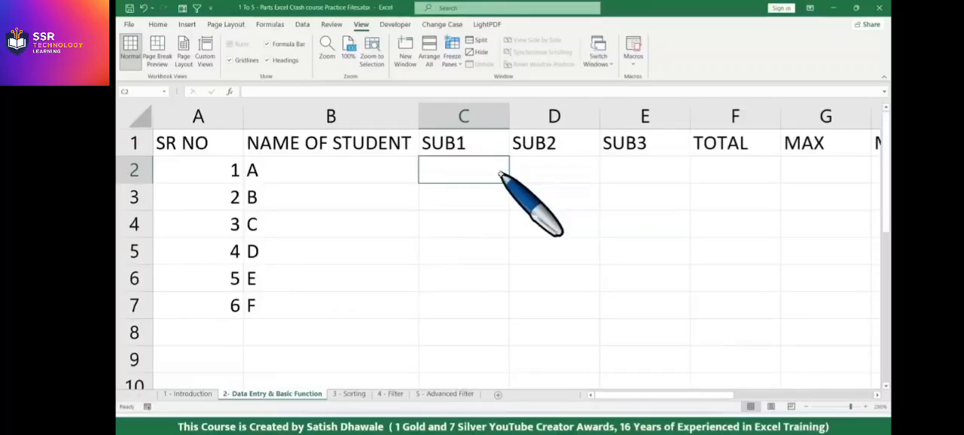
pyautogui.moveTo(490, 172); pyautogui.dragTo(619, 309)
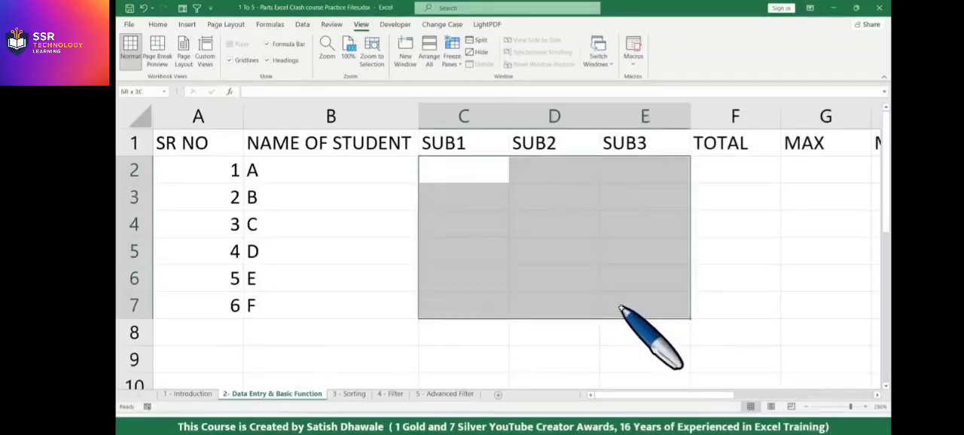
pyautogui.click(470, 171)
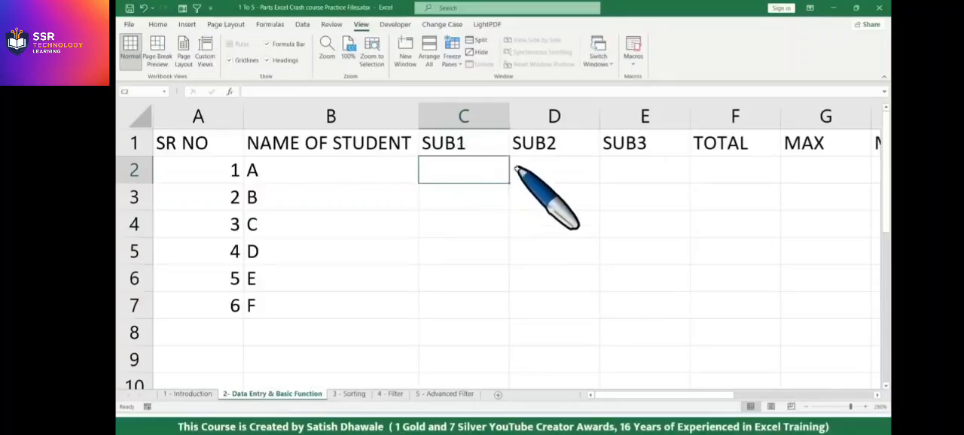
pyautogui.moveTo(473, 170); pyautogui.dragTo(631, 311)
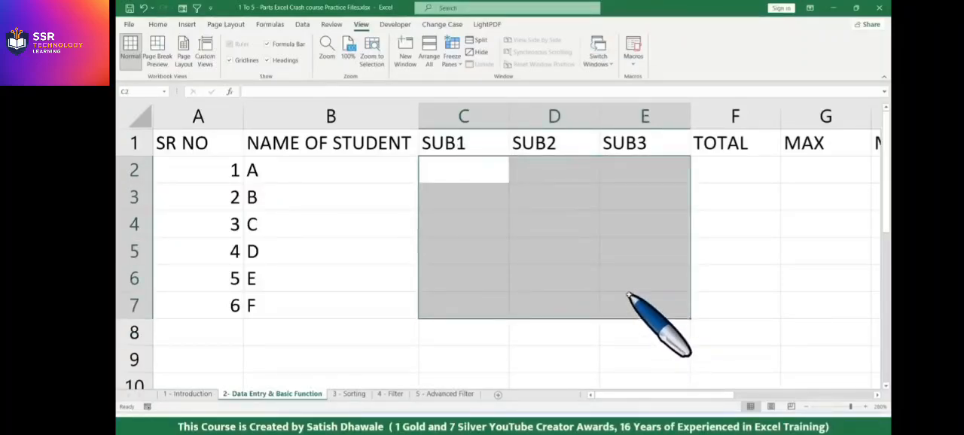
pyautogui.write('=RAND')
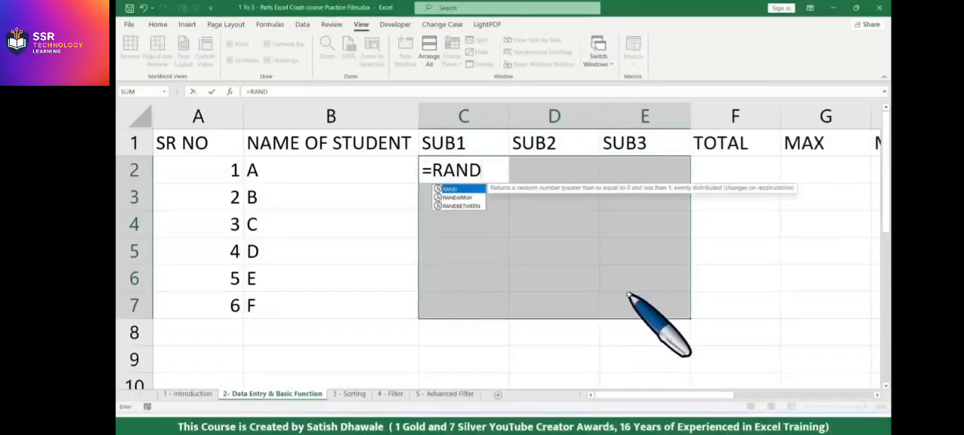
pyautogui.press('Down')
pyautogui.press('Down')
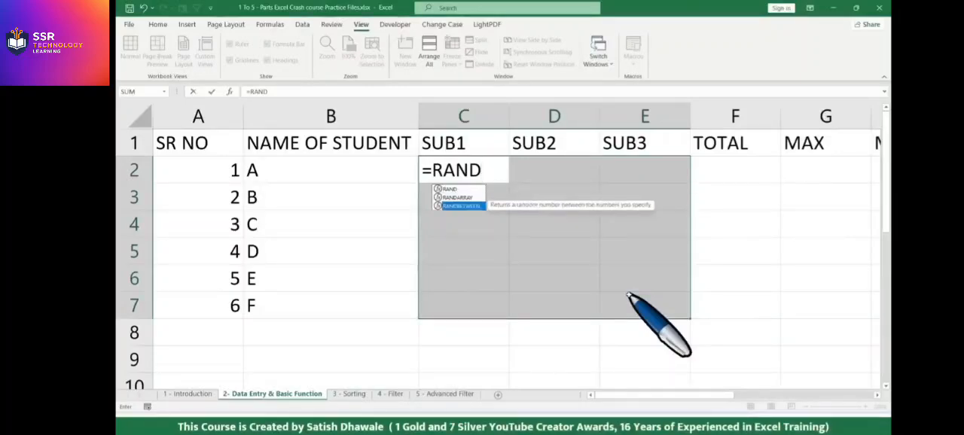
pyautogui.press('Tab')
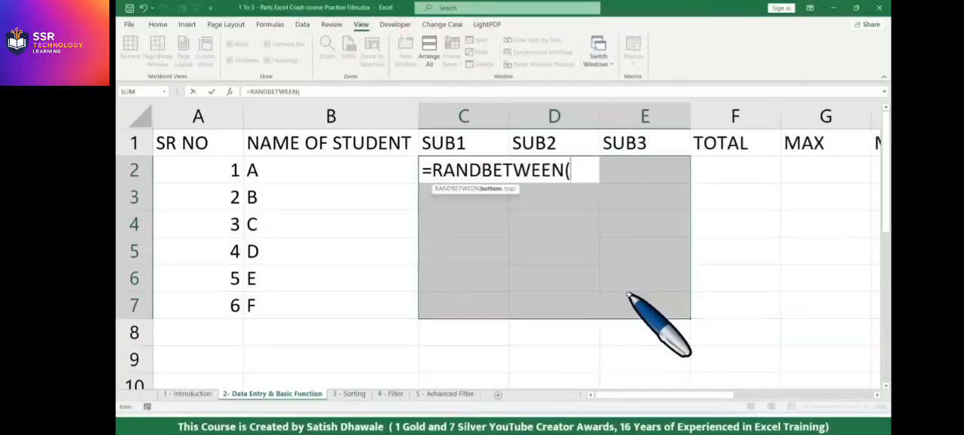
pyautogui.press('Escape')
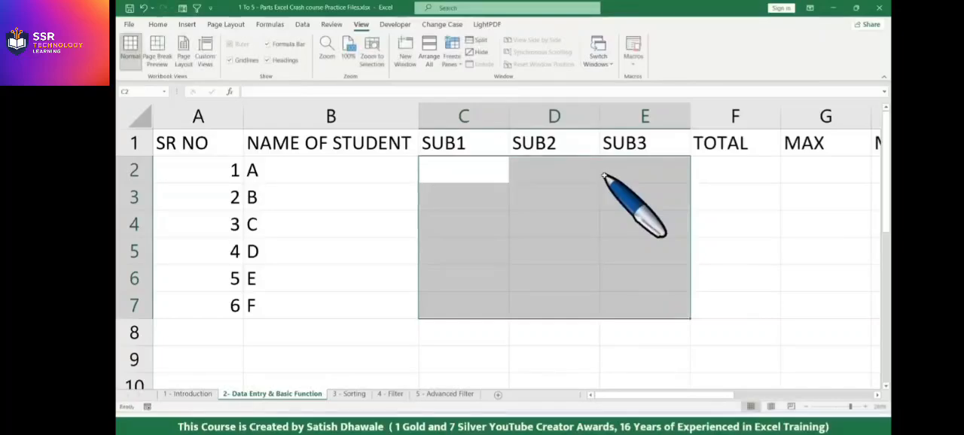
# Select the subject marks range C2 to E7 and begin a RANDBETWEEN formula for it.
pyautogui.click(564, 184)
pyautogui.moveTo(469, 173); pyautogui.dragTo(629, 310)
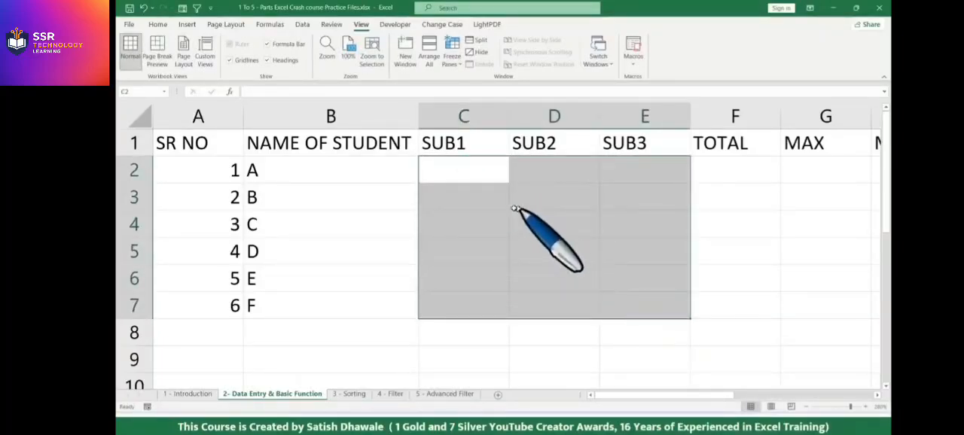
pyautogui.write('=')
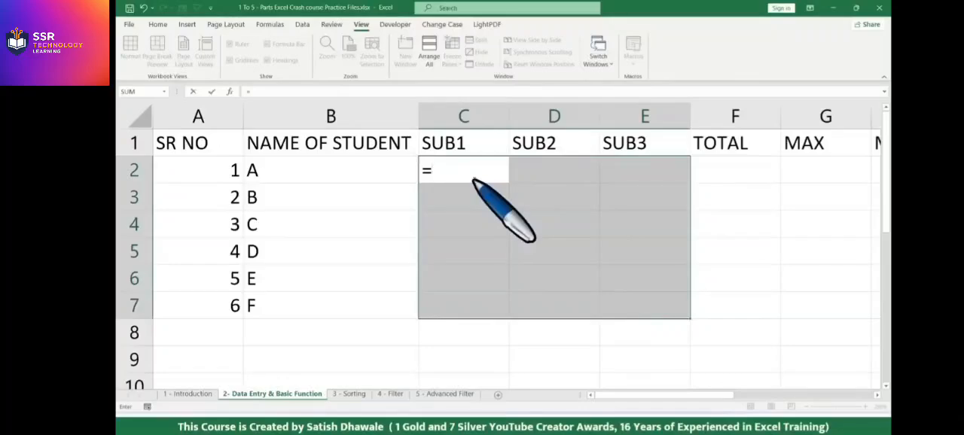
pyautogui.write('RAND')
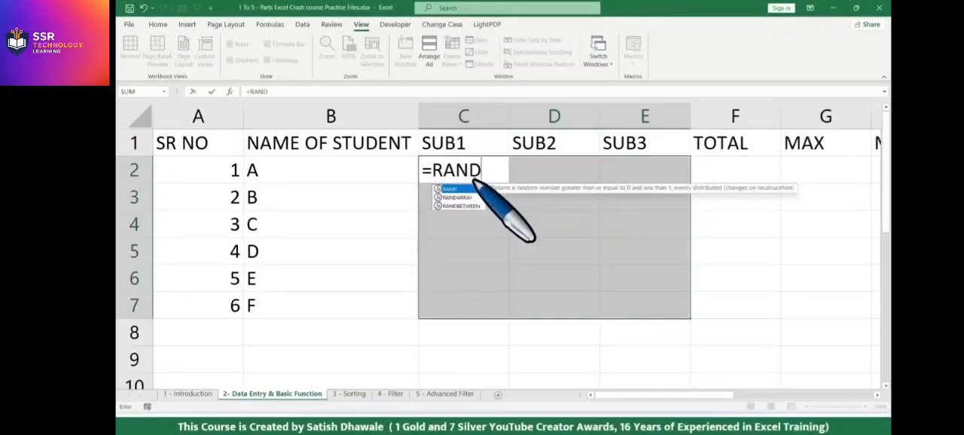
pyautogui.press('Down')
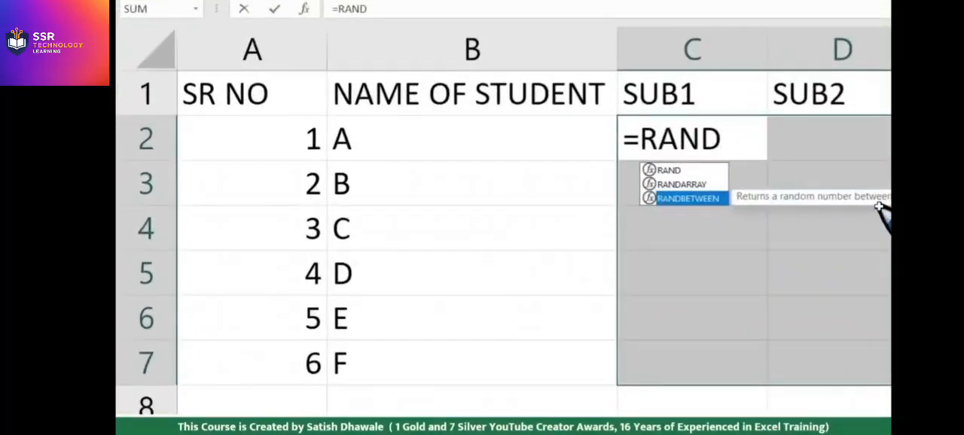
pyautogui.press('Up')
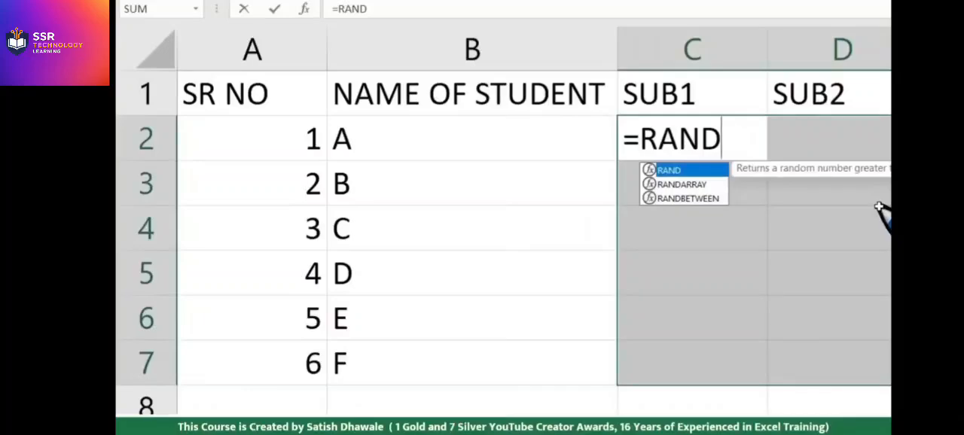
pyautogui.press('Down')
pyautogui.press('Down')
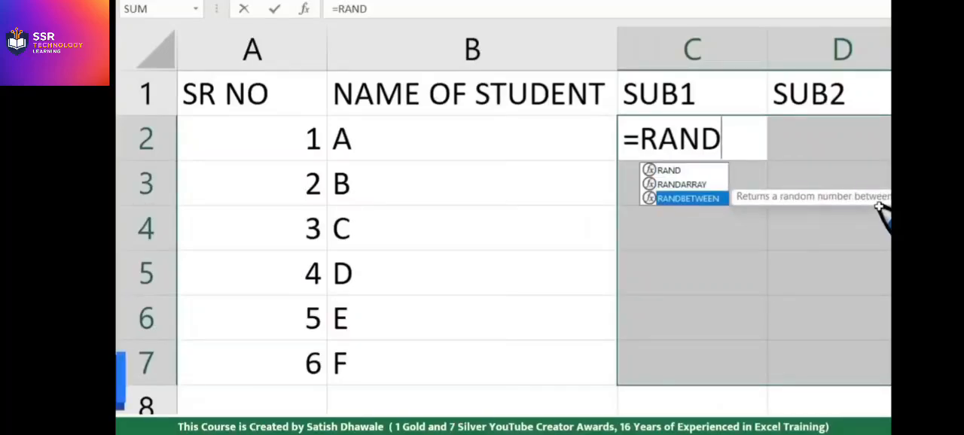
pyautogui.press('Tab')
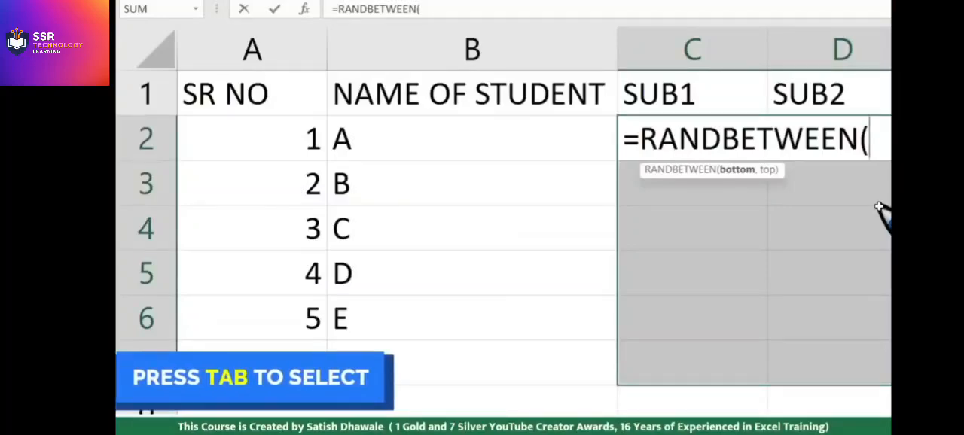
pyautogui.click(542, 97)
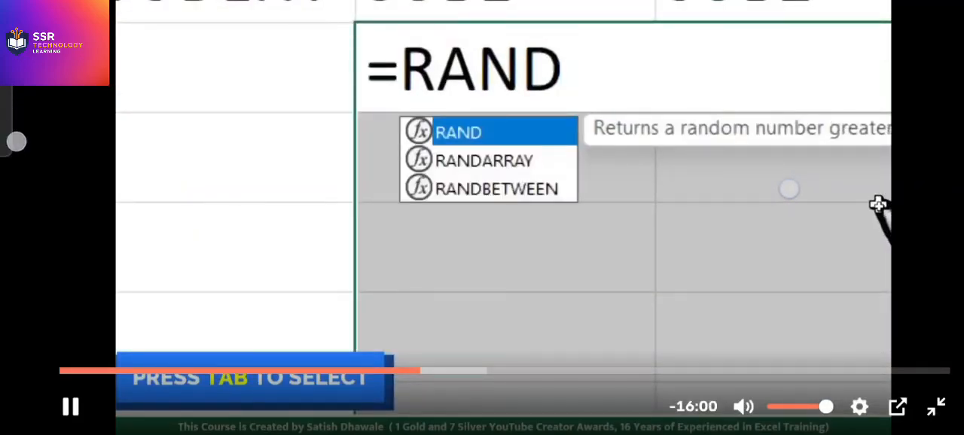
pyautogui.click(923, 369)
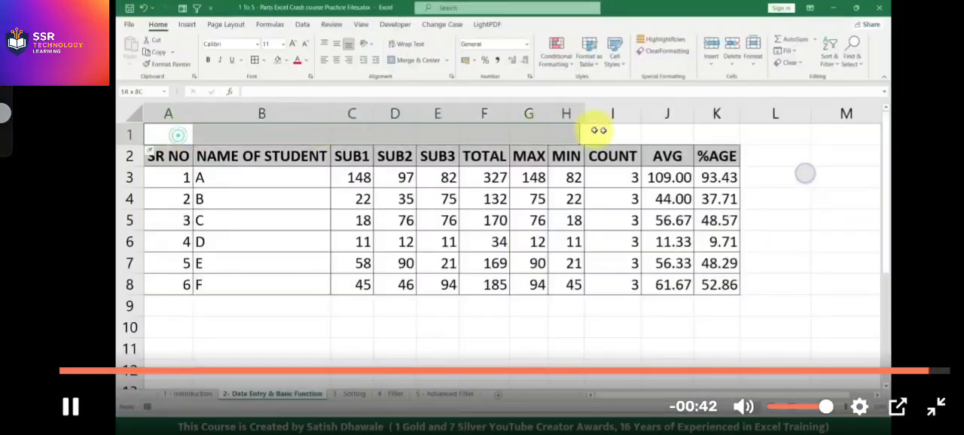